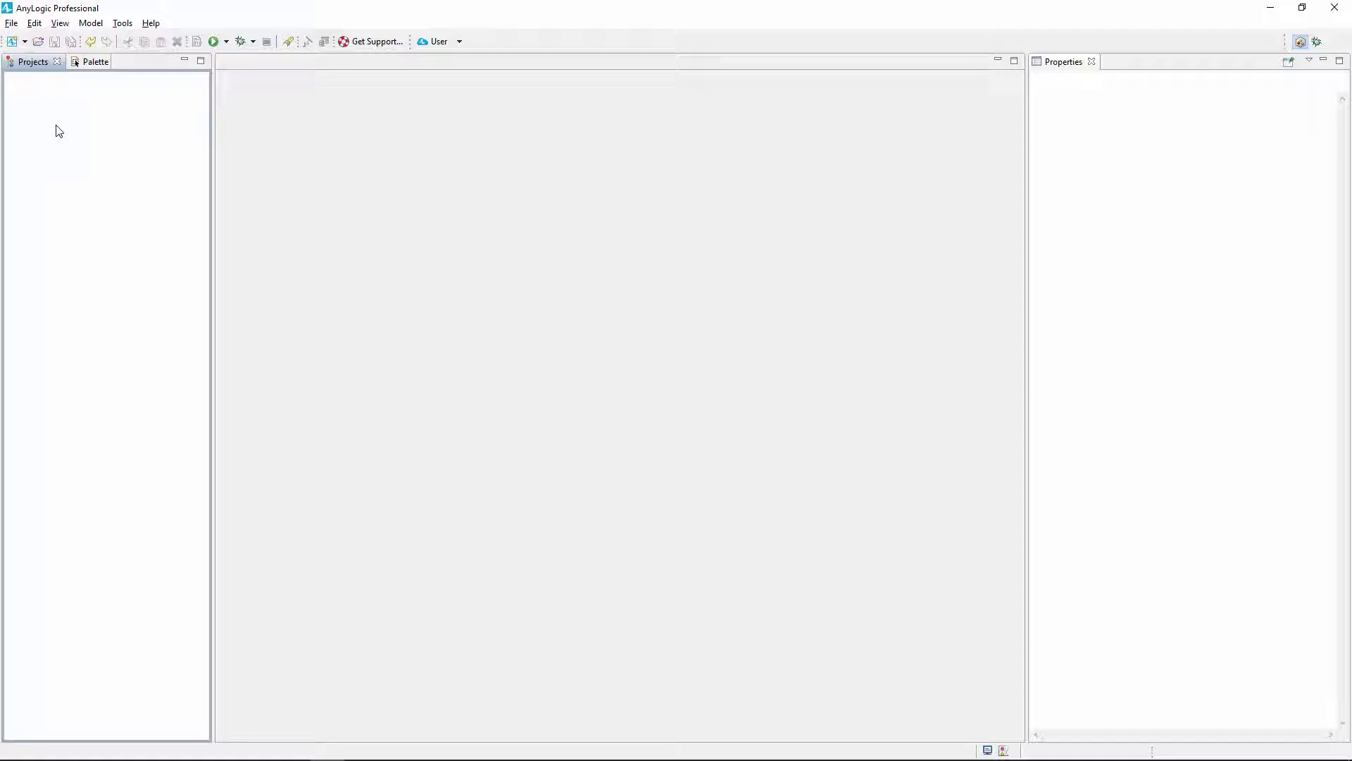
Choose FINANCE.mdl for Vensim import to reveal its converter options.
{"action": "left_click", "coordinate": [11, 23]}
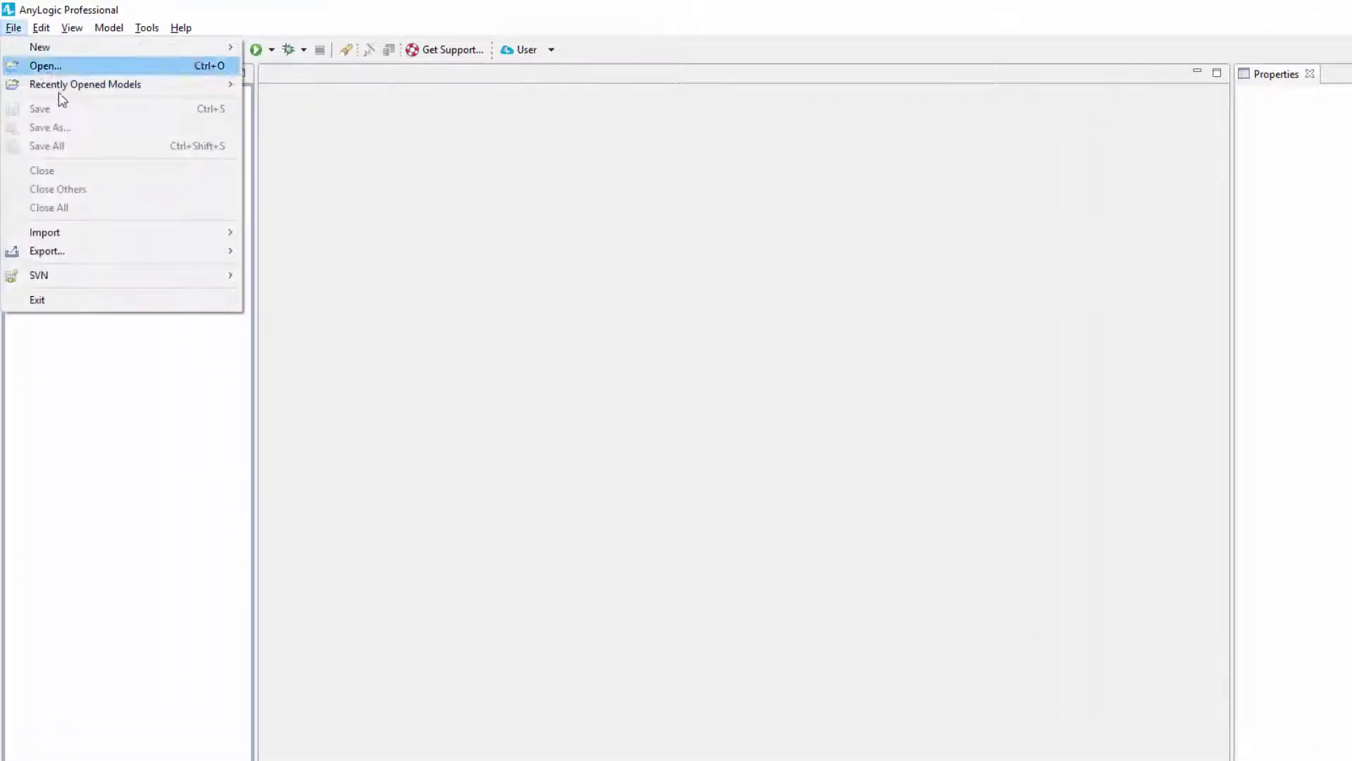
{"action": "left_click", "coordinate": [273, 235]}
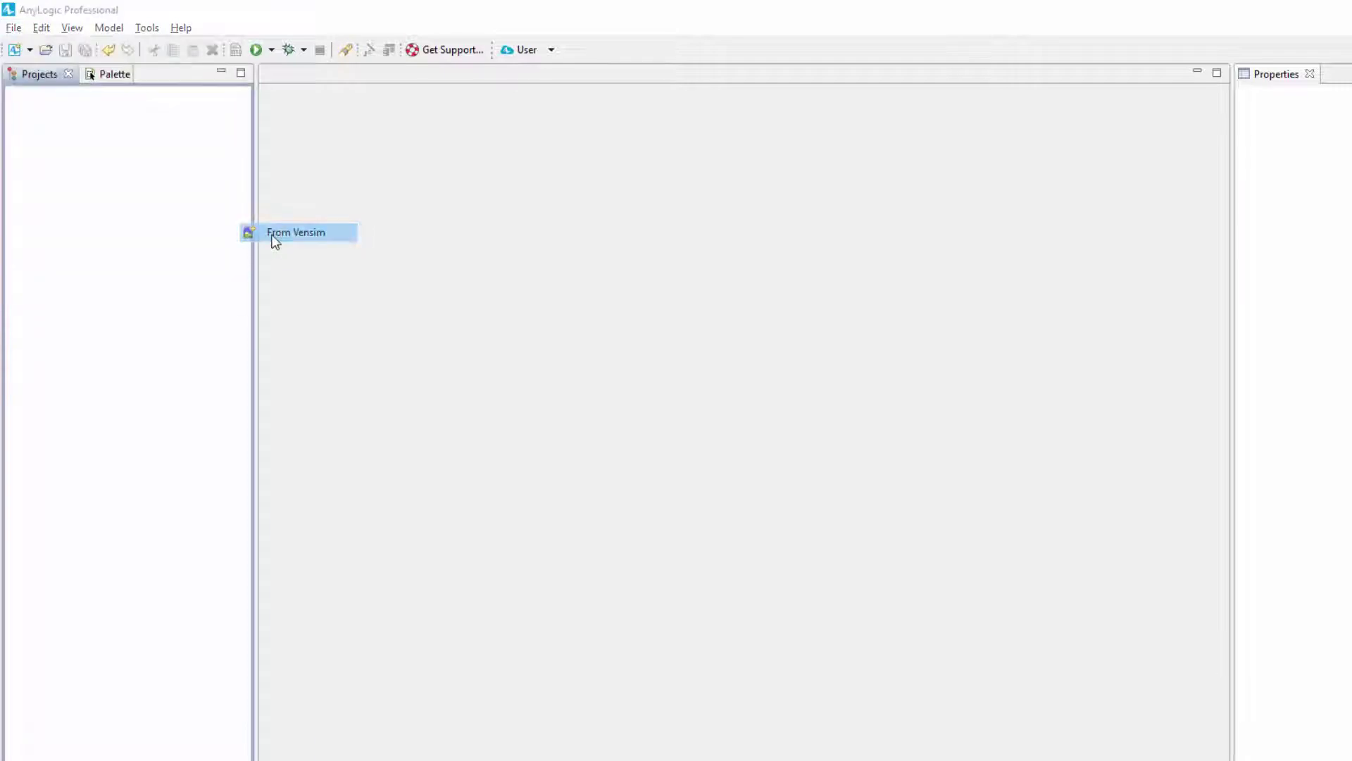
{"action": "left_click", "coordinate": [520, 246]}
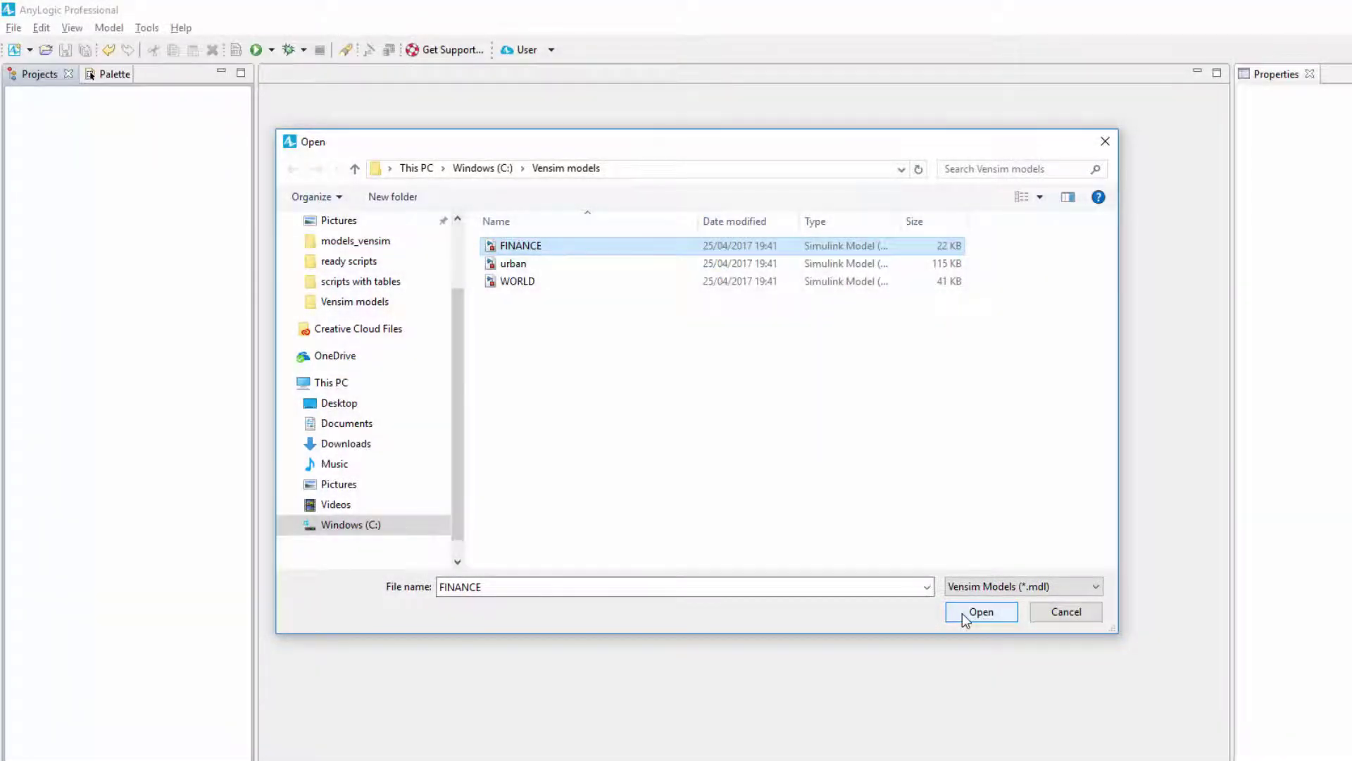
{"action": "left_click", "coordinate": [962, 614]}
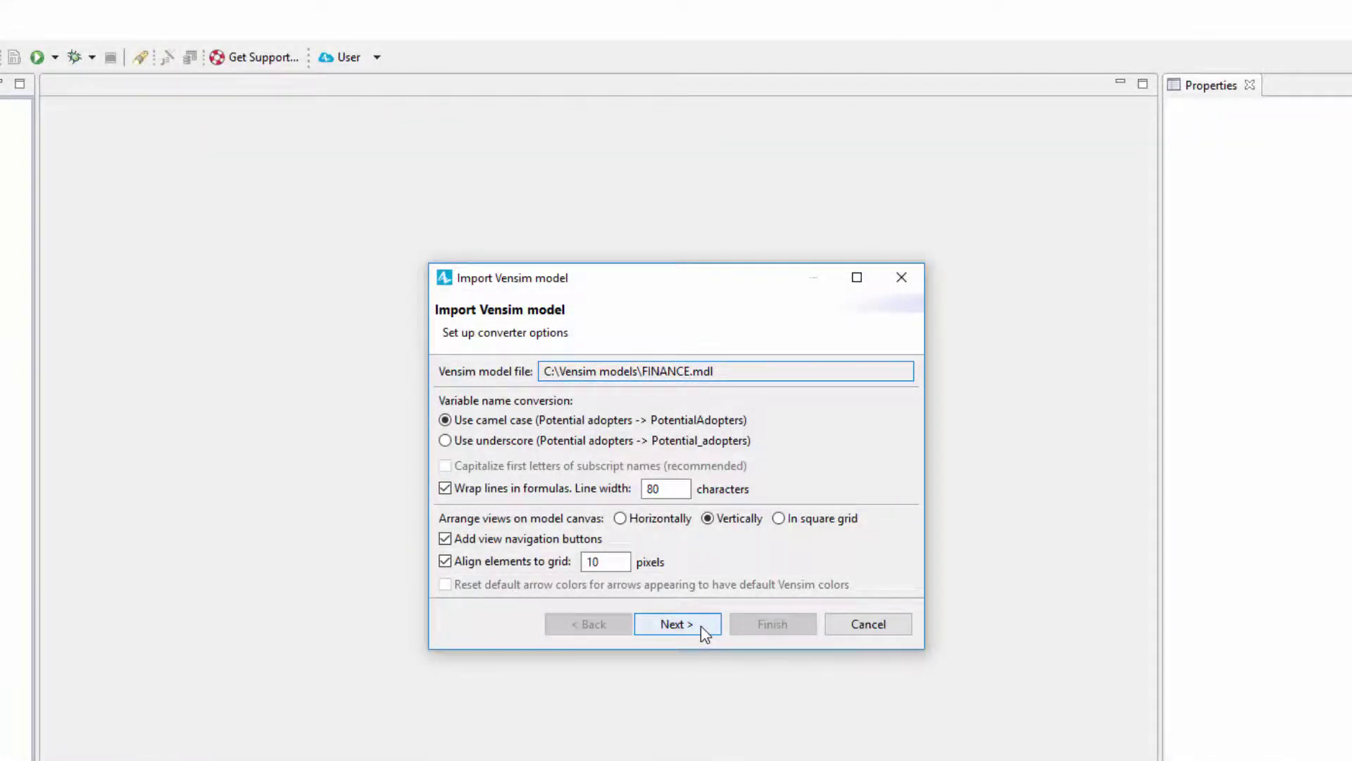
Accept the default converter options and the model name FINANCE to complete the import.
{"action": "left_click", "coordinate": [701, 625]}
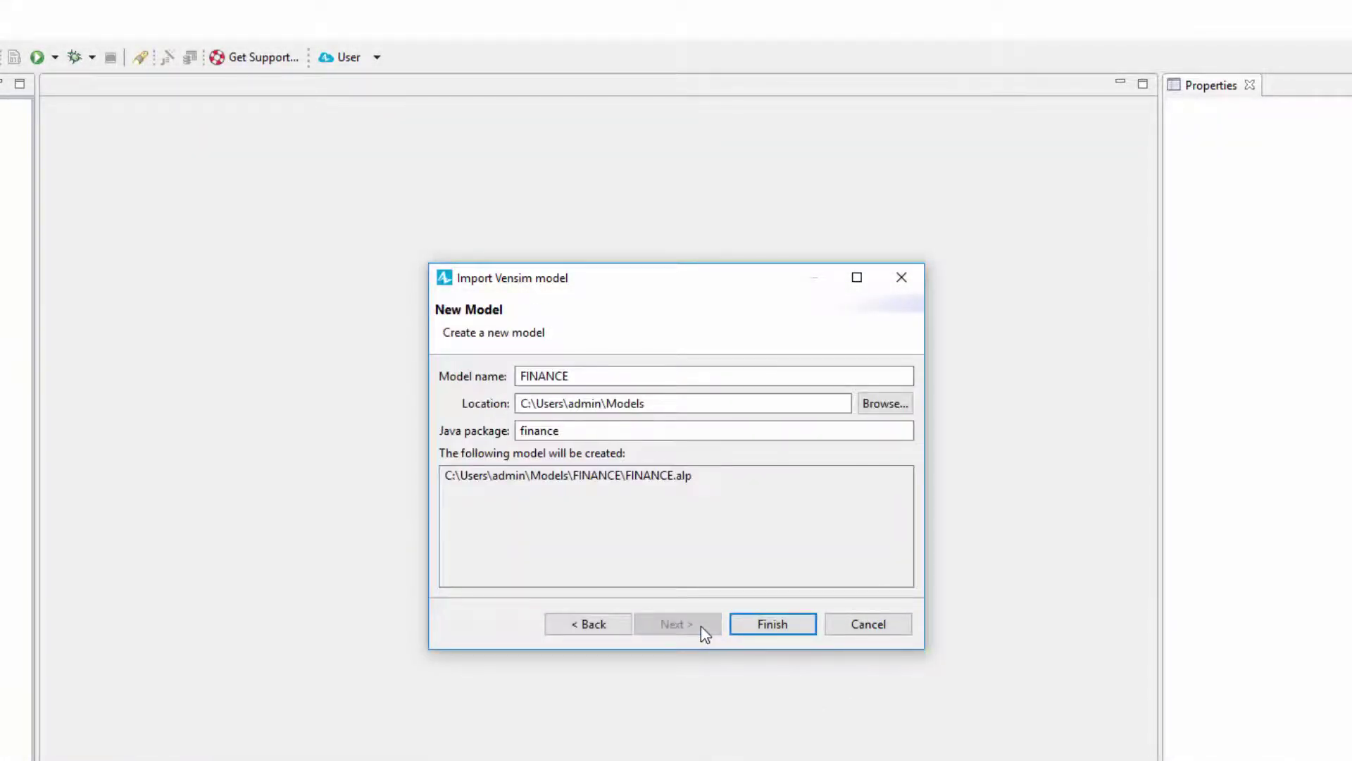
{"action": "left_click", "coordinate": [747, 626]}
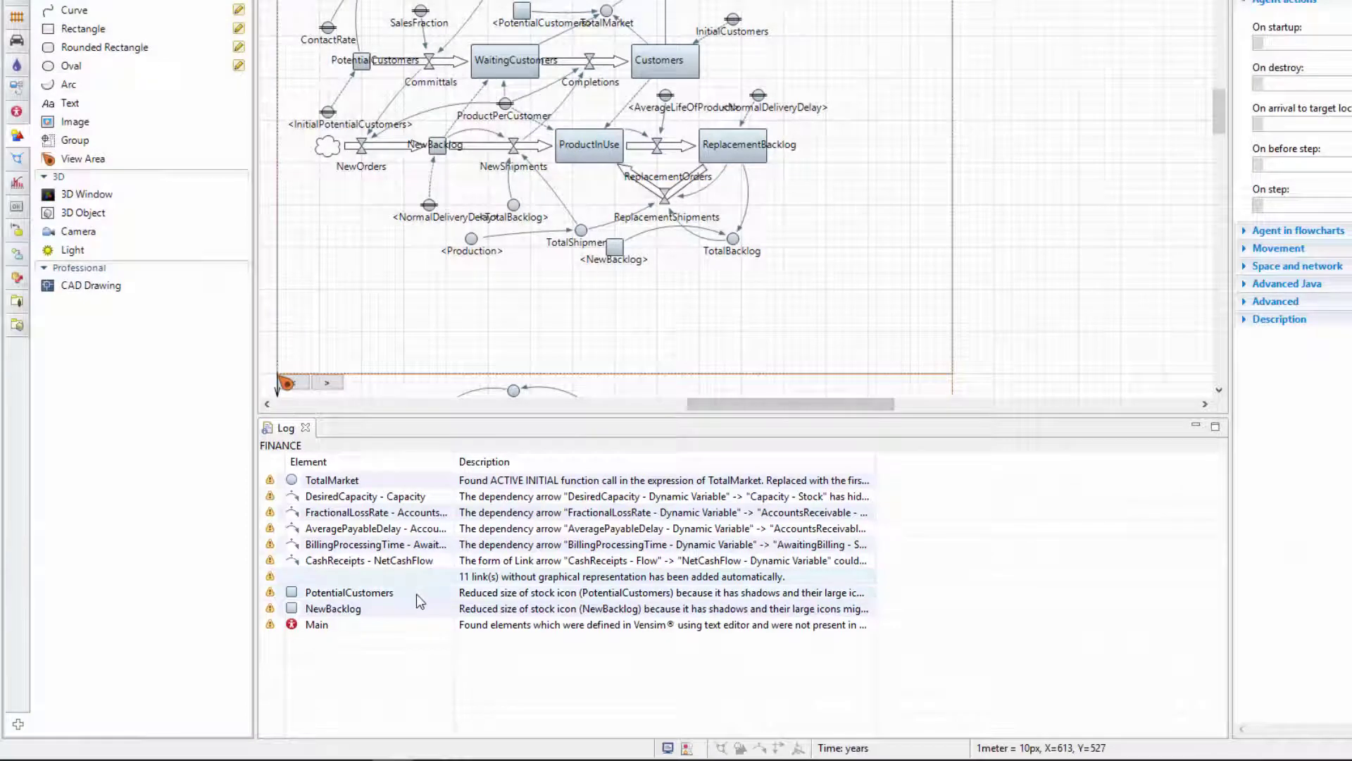
Select the PotentialCustomers log warning and widen the Description column to read it.
{"action": "left_click", "coordinate": [417, 594]}
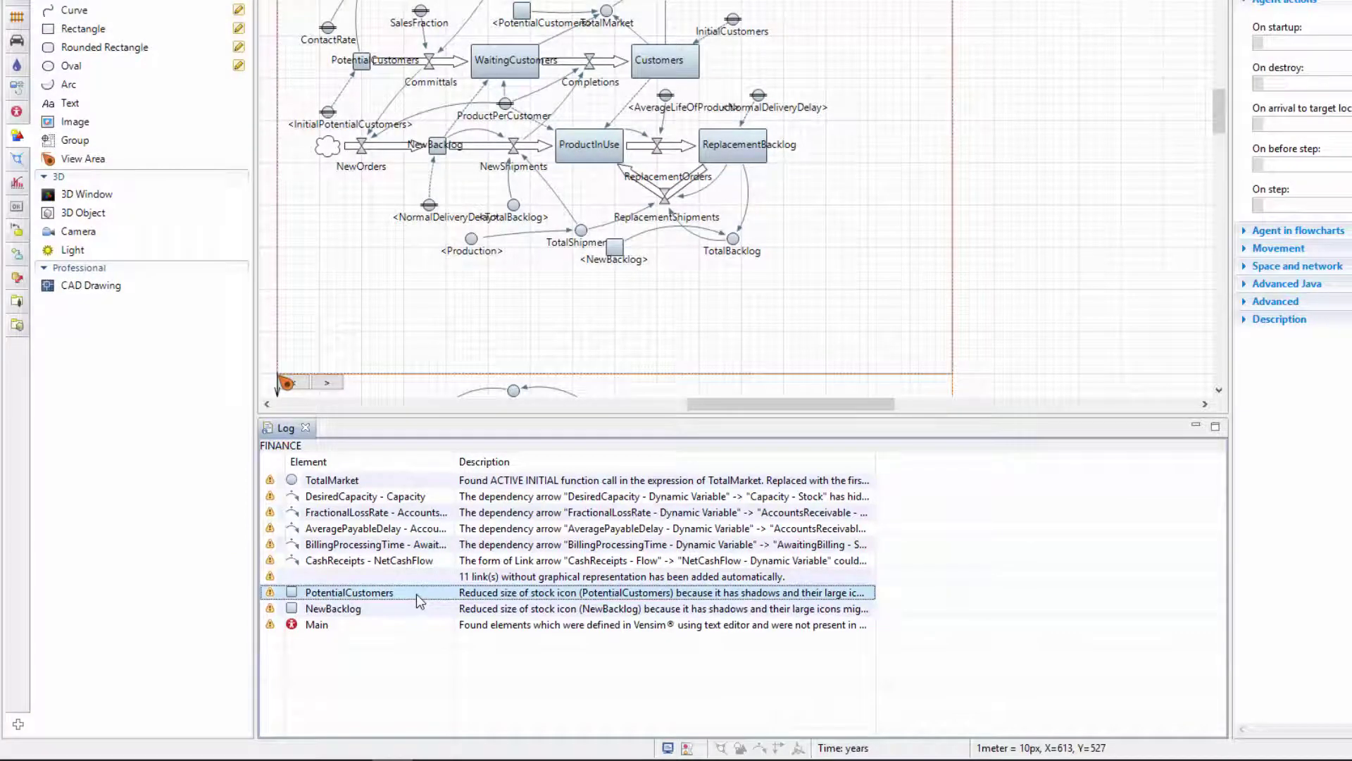
{"action": "left_click_drag", "start_coordinate": [875, 462], "coordinate": [1190, 462]}
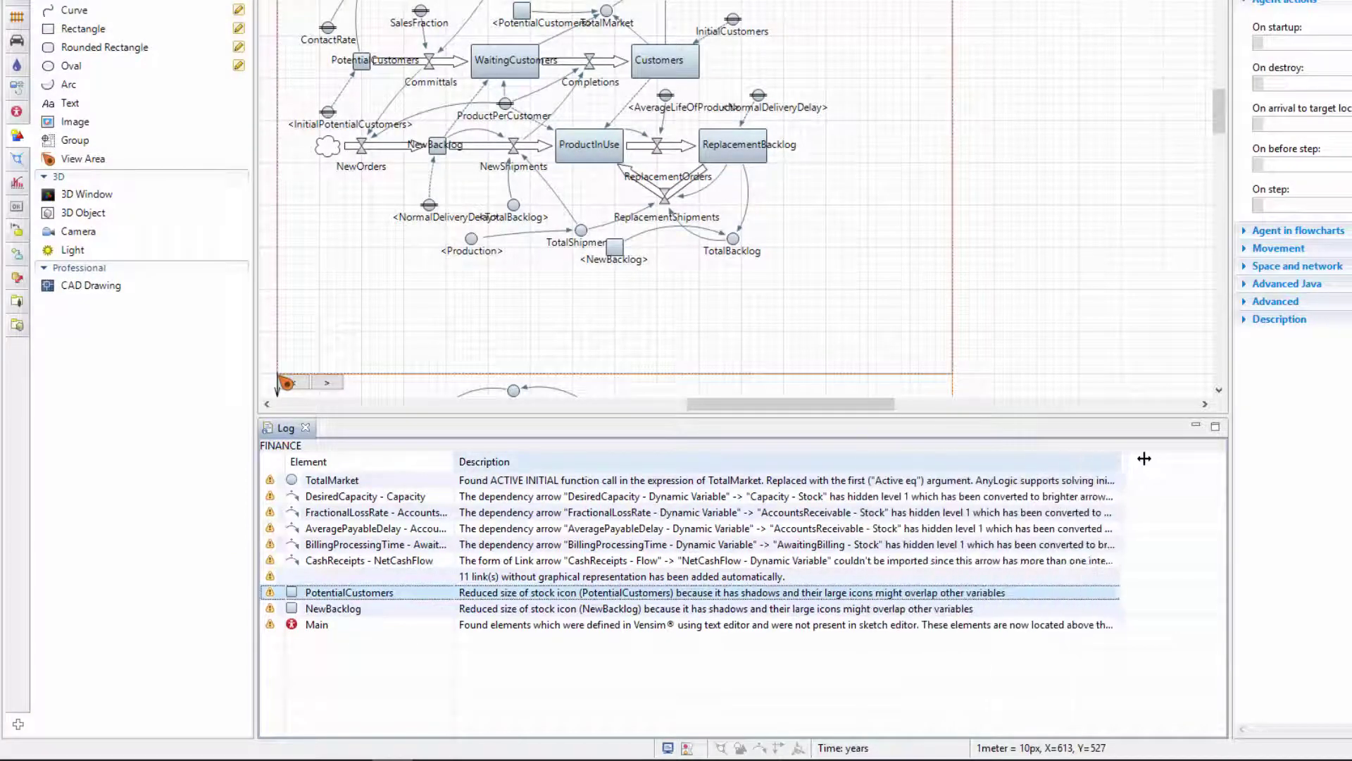
{"action": "left_click_drag", "start_coordinate": [1189, 459], "coordinate": [1231, 457]}
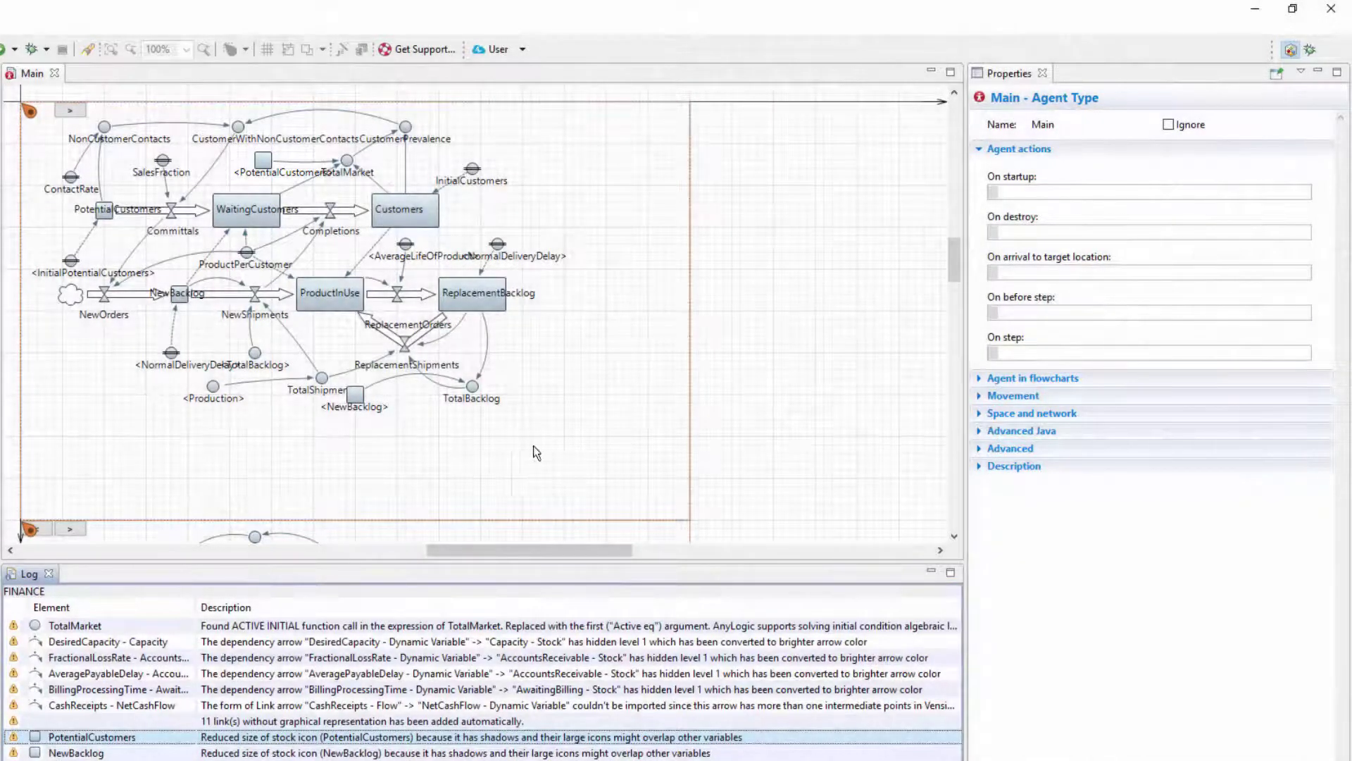
Select the PotentialCustomers stock and move its shadow copy to the diagram's top right.
{"action": "left_click", "coordinate": [490, 457]}
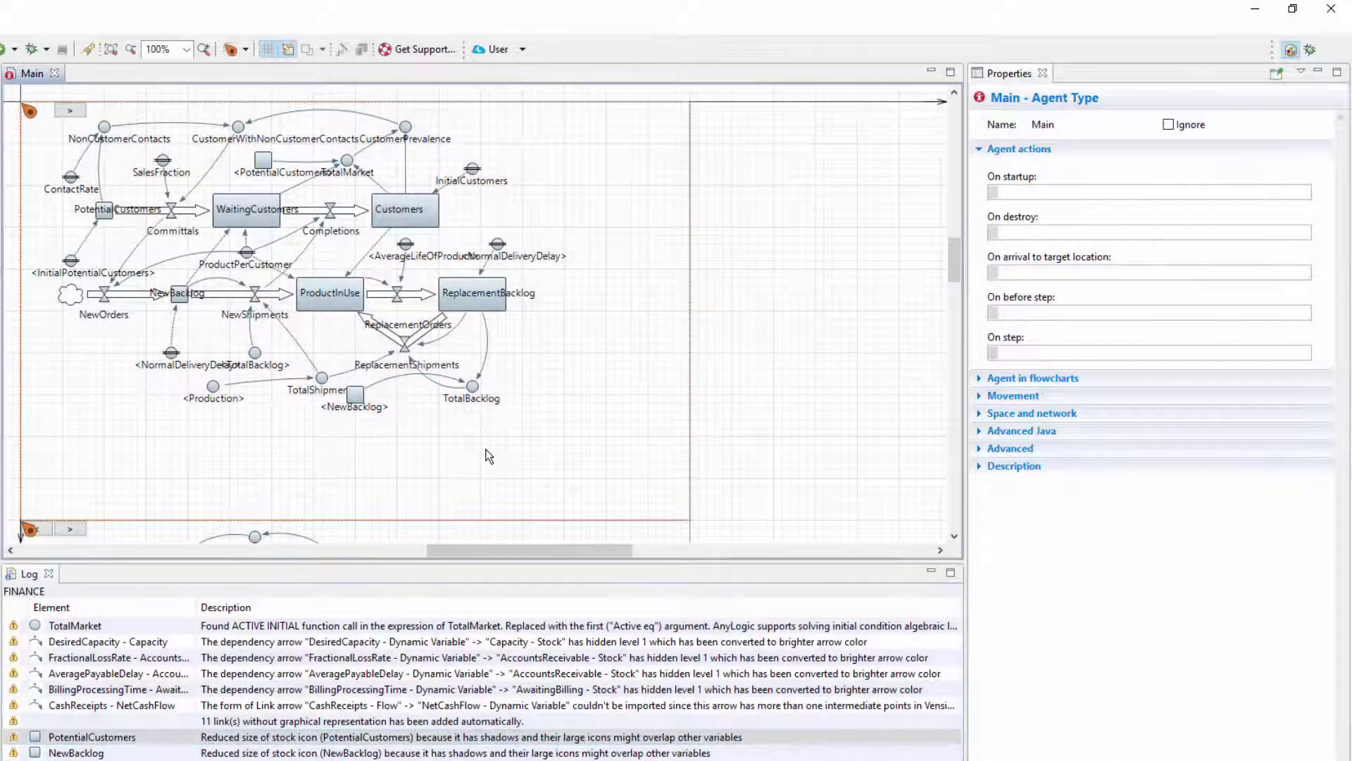
{"action": "left_click", "coordinate": [117, 210]}
{"action": "left_click_drag", "start_coordinate": [275, 171], "coordinate": [531, 147]}
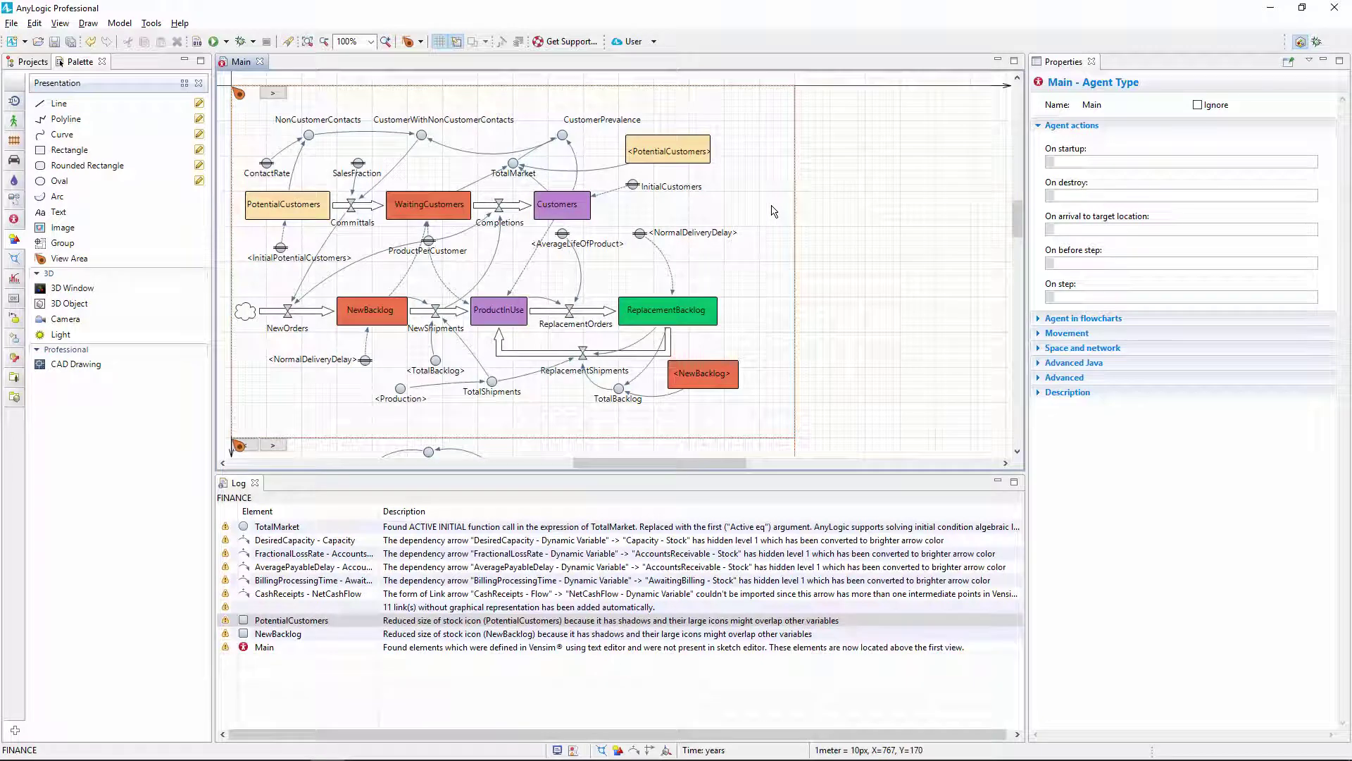
Set Simulation: Main to real-time execution at scale 1 and launch it.
{"action": "left_click", "coordinate": [38, 62]}
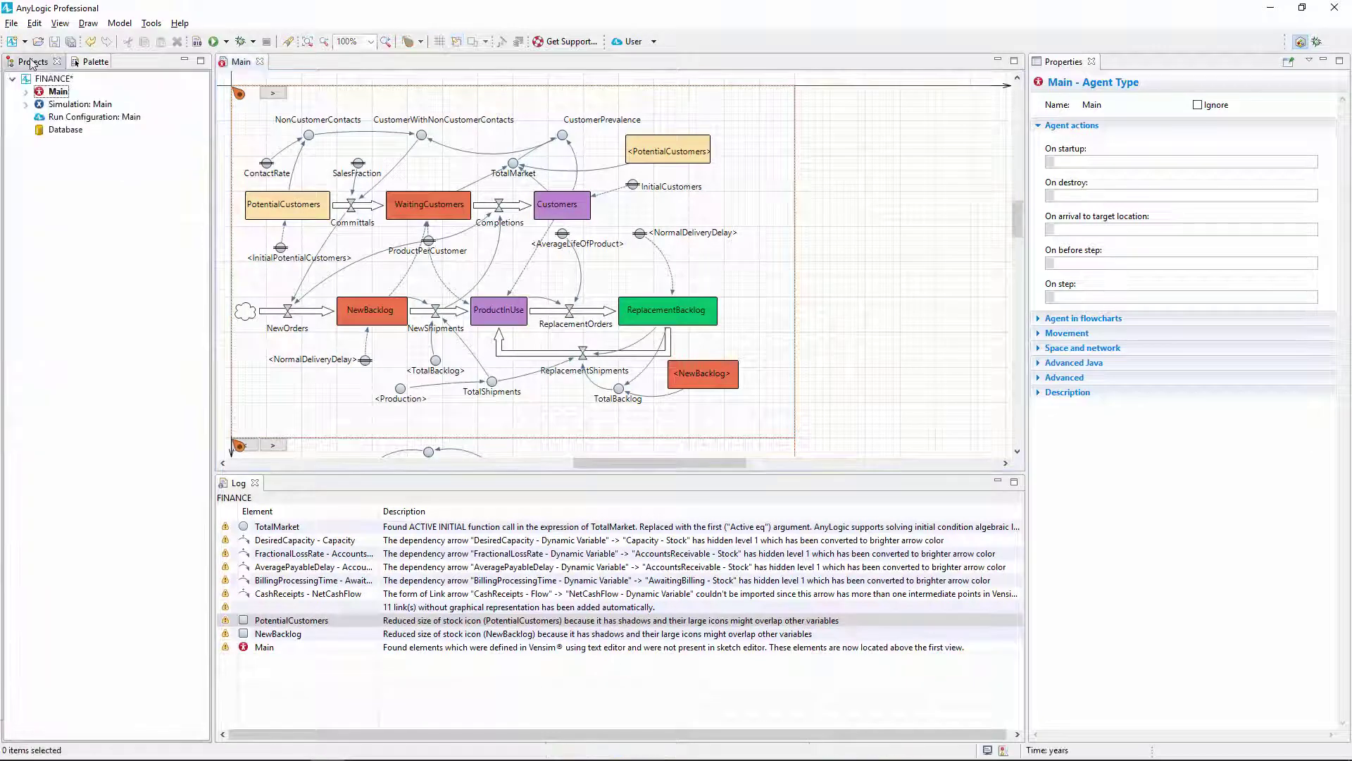
{"action": "left_click", "coordinate": [64, 104]}
{"action": "left_click", "coordinate": [1067, 170]}
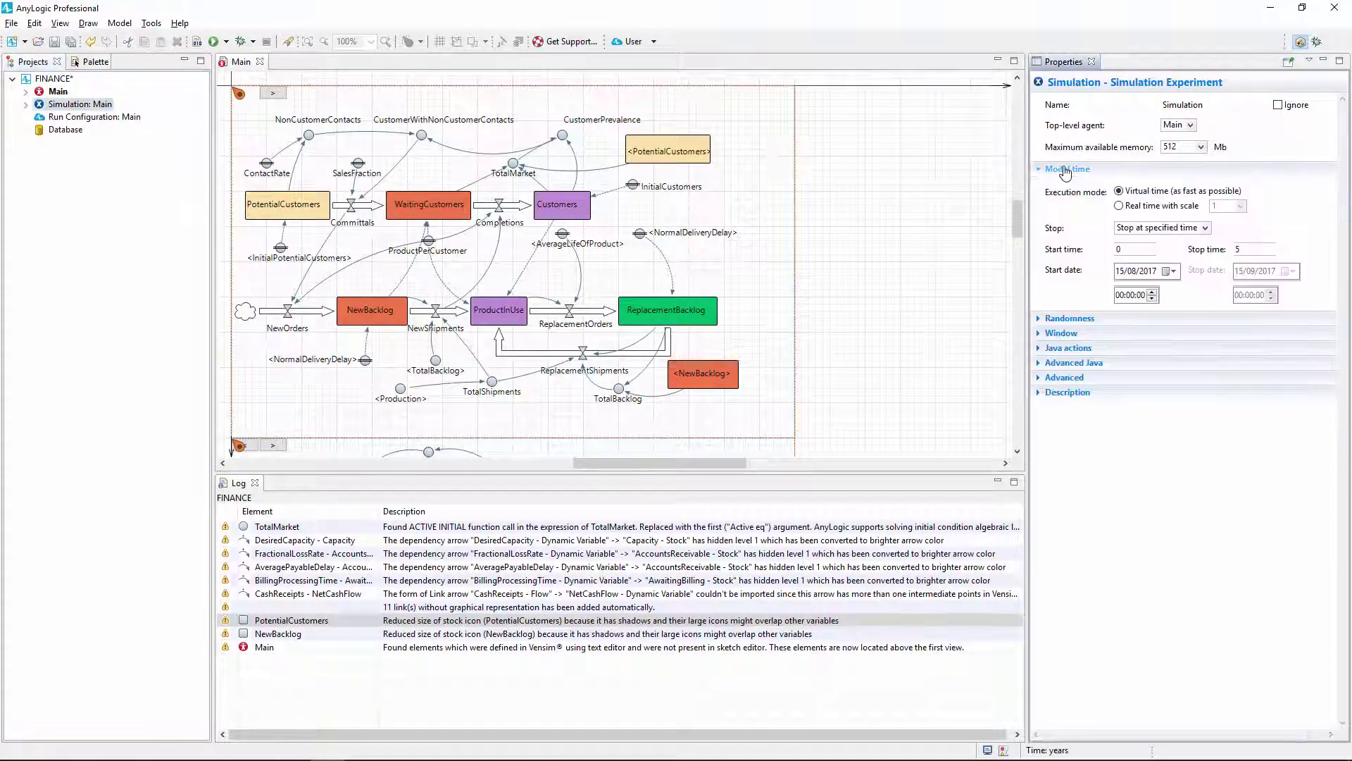
{"action": "left_click", "coordinate": [1118, 205]}
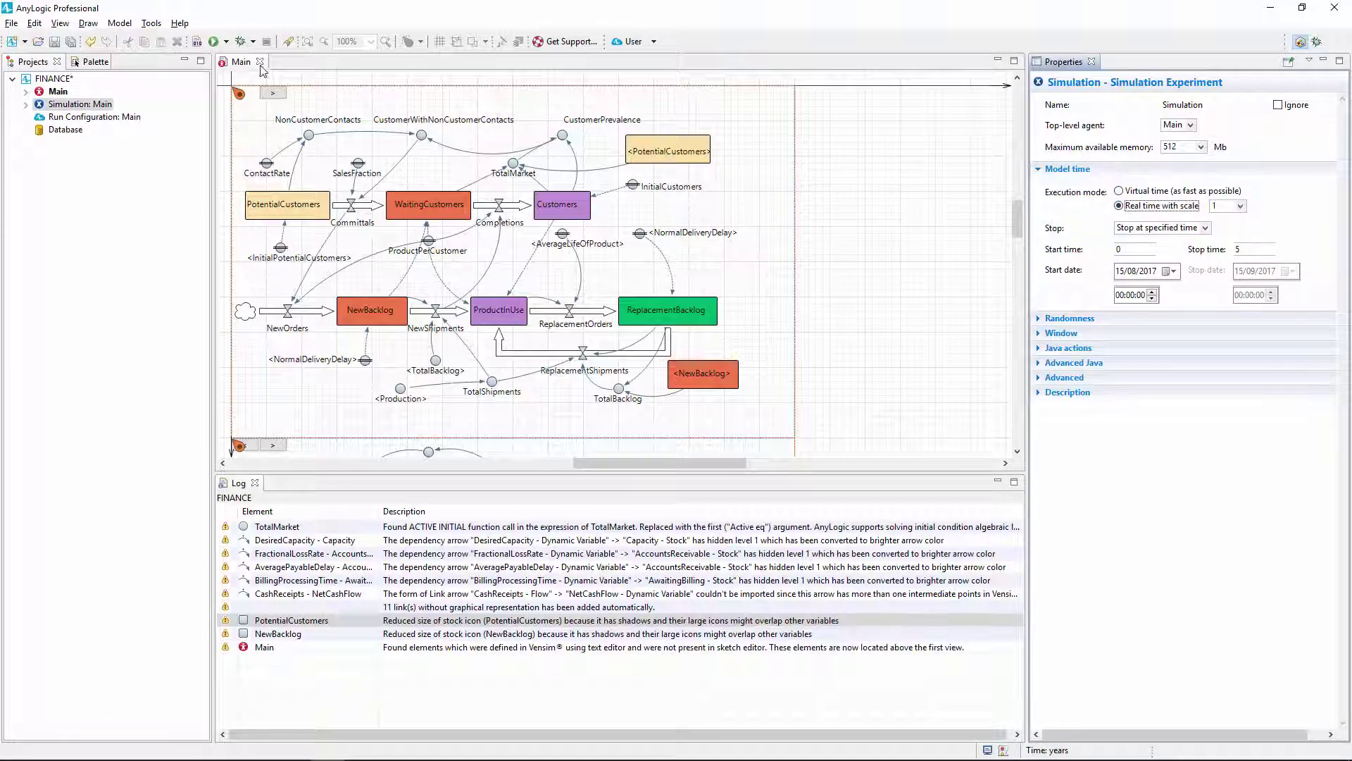
{"action": "left_click", "coordinate": [225, 47]}
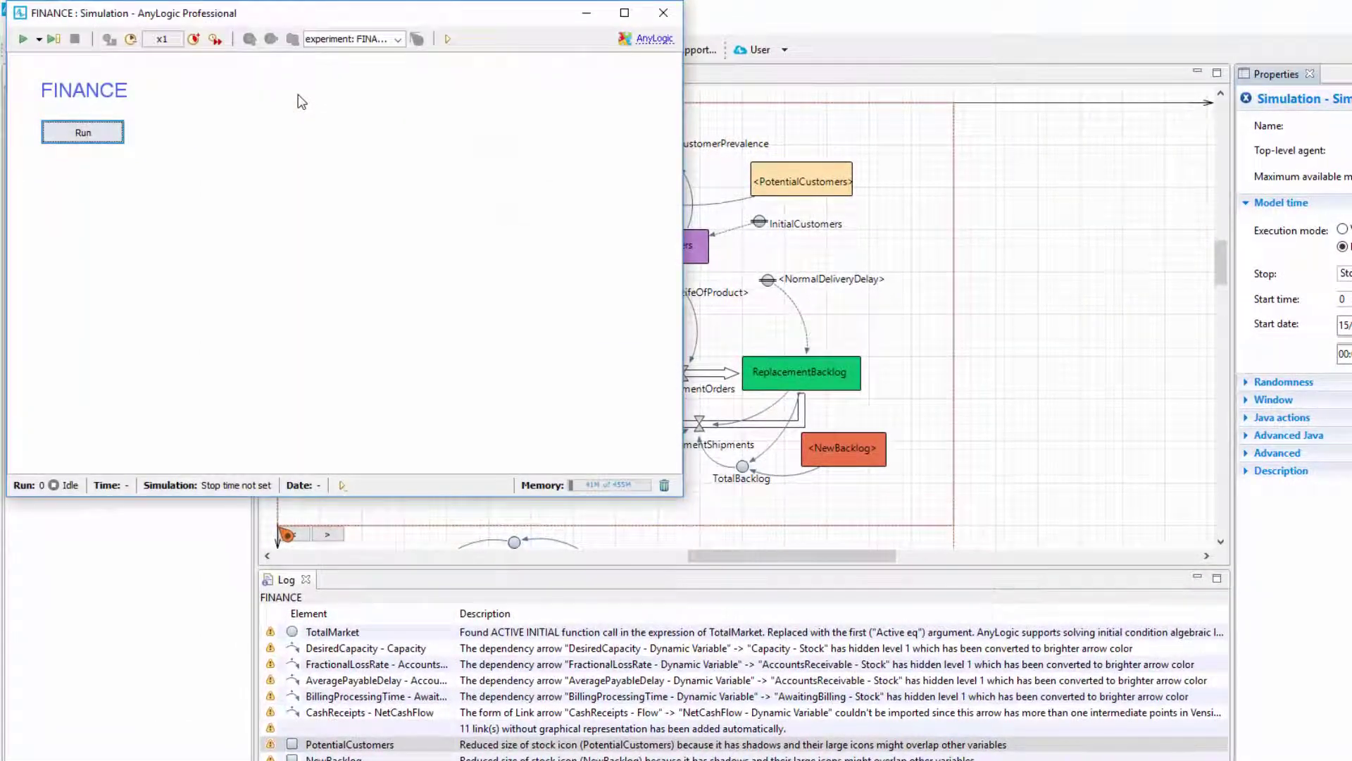
Start the run and browse the pages to the Customers and ProductInUse diagram.
{"action": "left_click", "coordinate": [83, 133]}
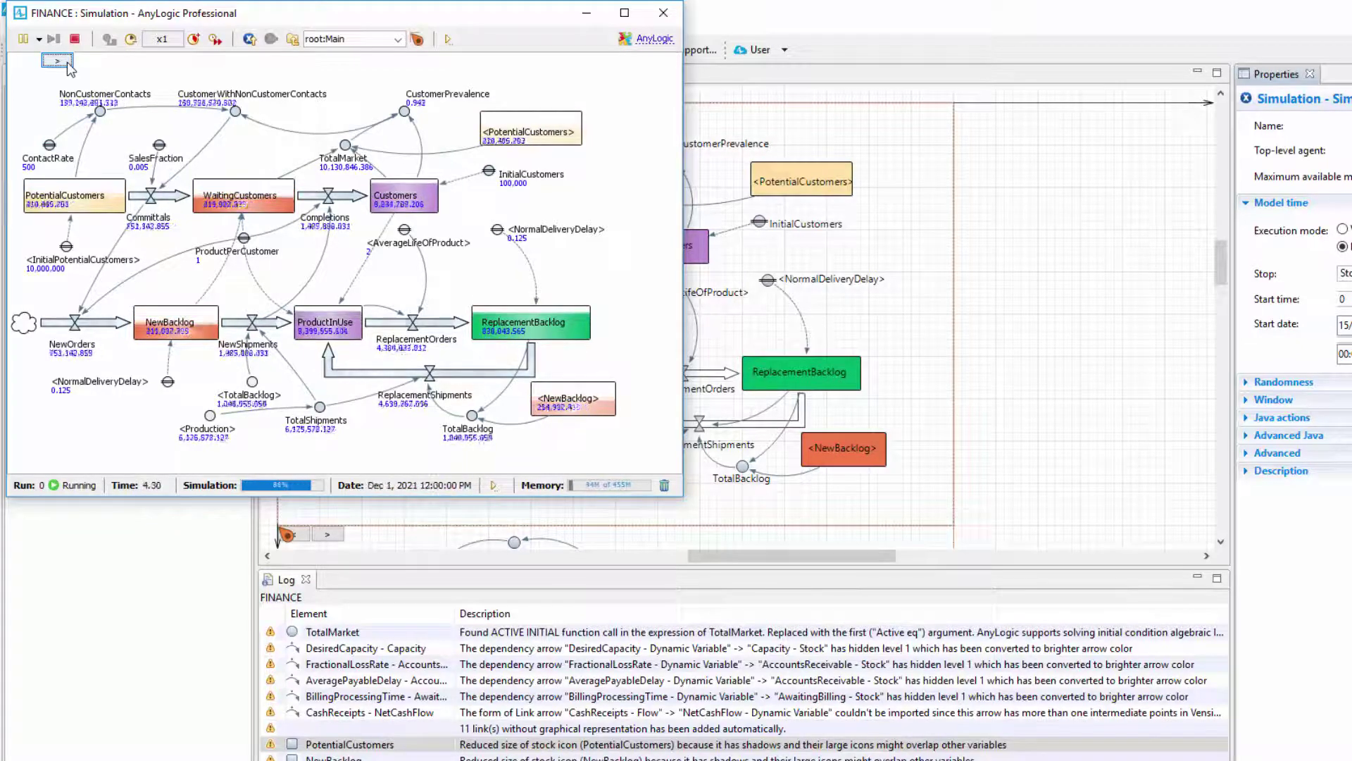
{"action": "left_click", "coordinate": [61, 63]}
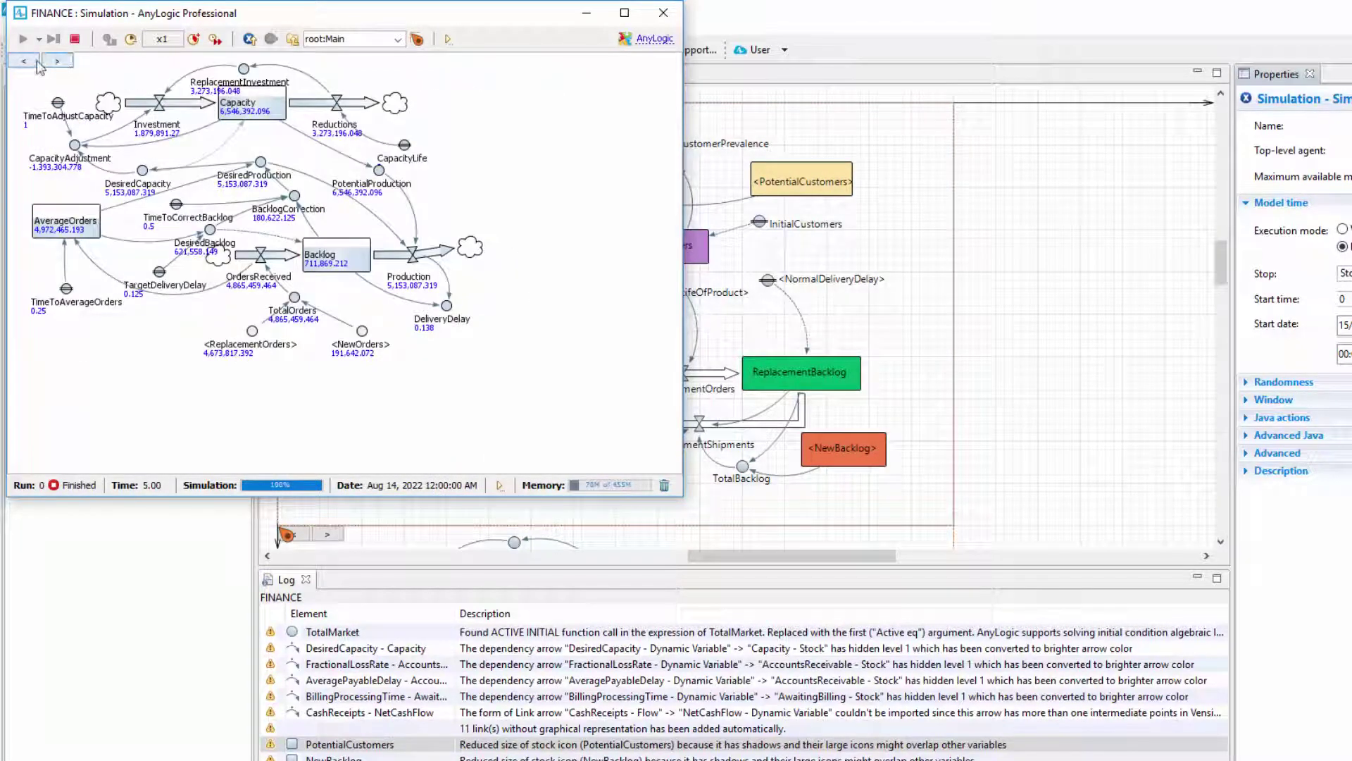
{"action": "left_click", "coordinate": [57, 61]}
{"action": "left_click", "coordinate": [24, 61]}
{"action": "left_click", "coordinate": [24, 64]}
Chart PotentialCustomers and Customers, enlarge and move the Customers chart, then close the window.
{"action": "left_click", "coordinate": [111, 201]}
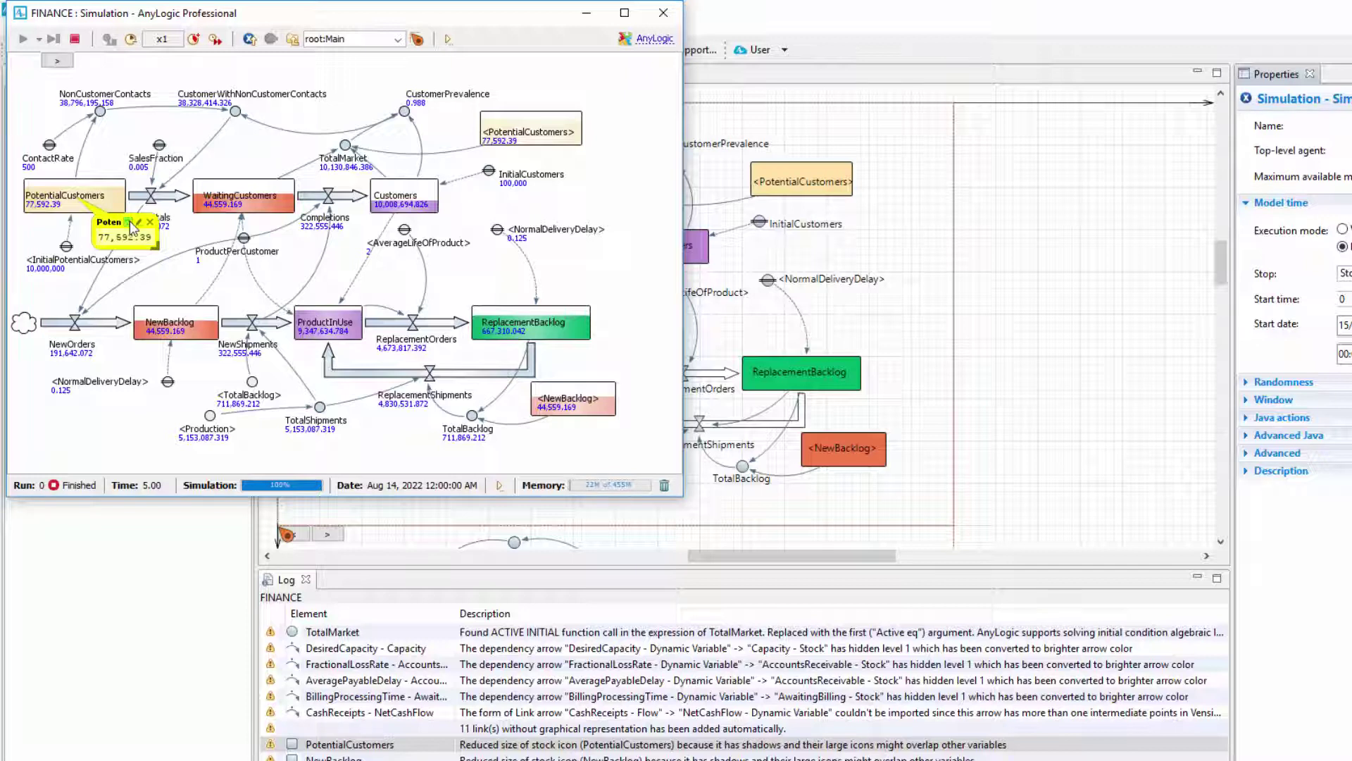
{"action": "left_click", "coordinate": [130, 223]}
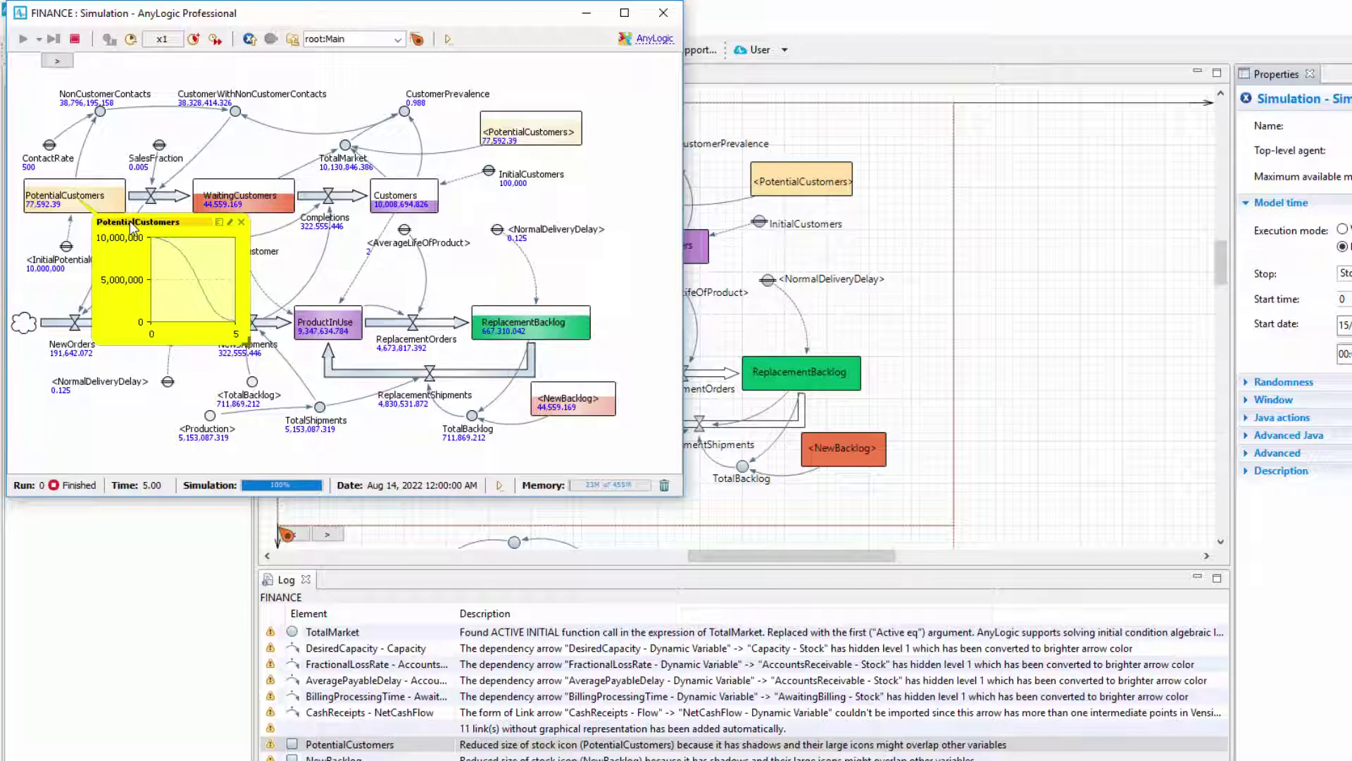
{"action": "left_click", "coordinate": [396, 200]}
{"action": "left_click", "coordinate": [486, 223]}
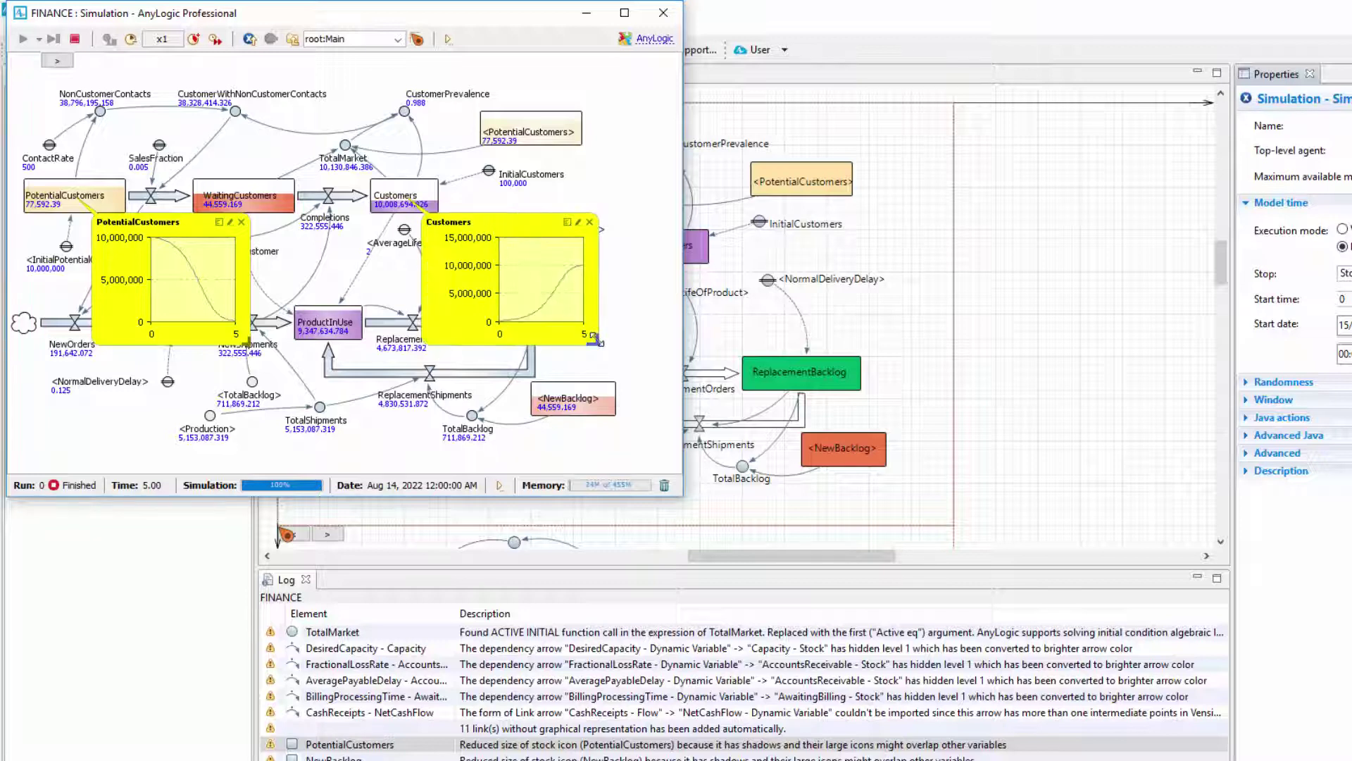
{"action": "left_click_drag", "start_coordinate": [595, 338], "coordinate": [659, 354]}
{"action": "left_click_drag", "start_coordinate": [576, 223], "coordinate": [563, 299]}
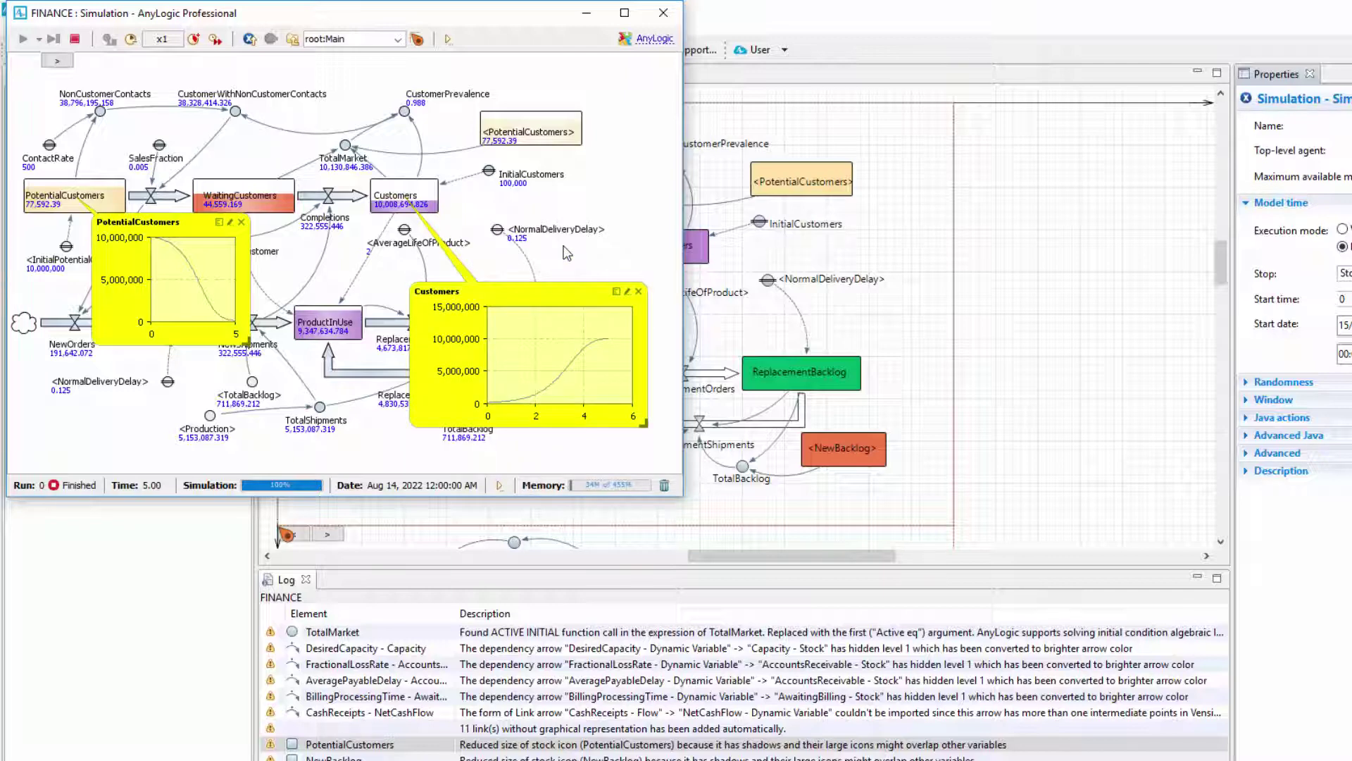
{"action": "left_click", "coordinate": [665, 15]}
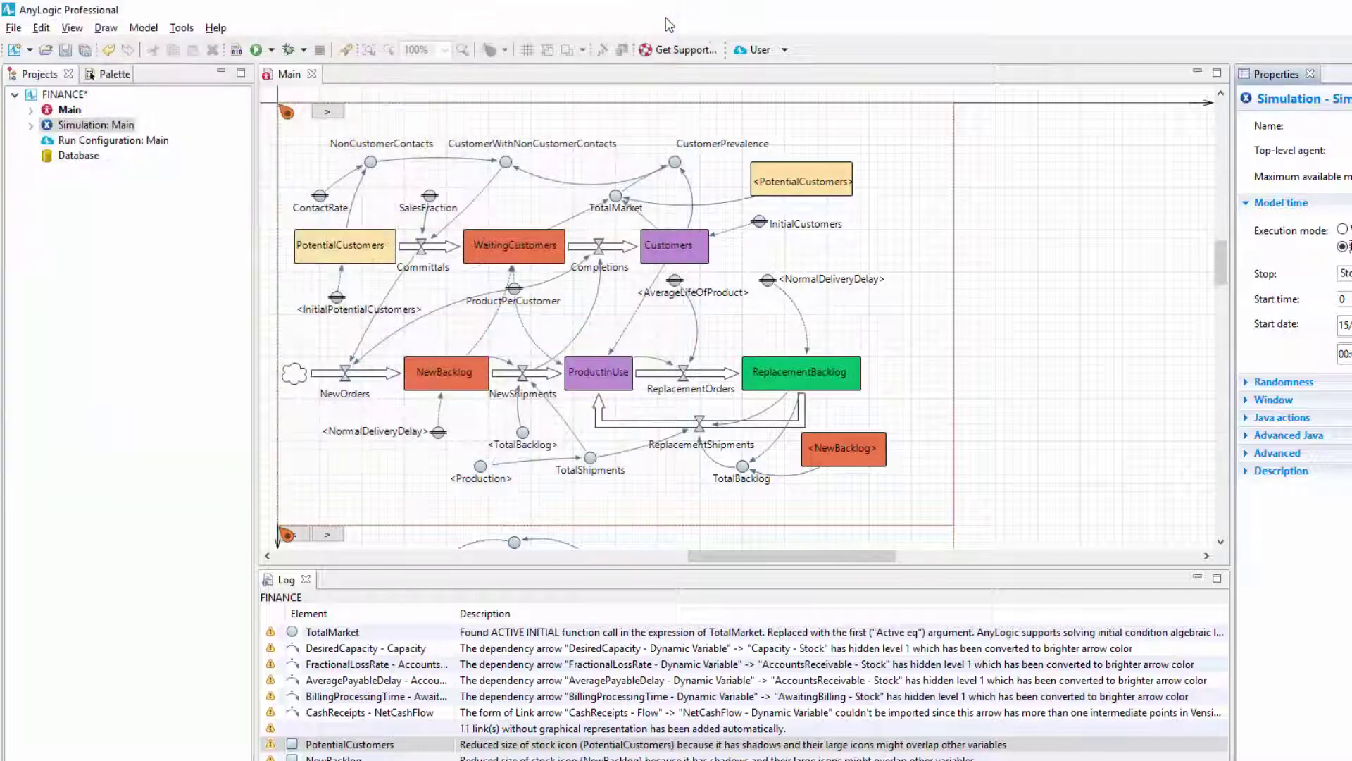
Export the FINANCE project and its source files to AnyLogic Cloud.
{"action": "right_click", "coordinate": [68, 95]}
{"action": "mouse_move", "coordinate": [116, 441]}
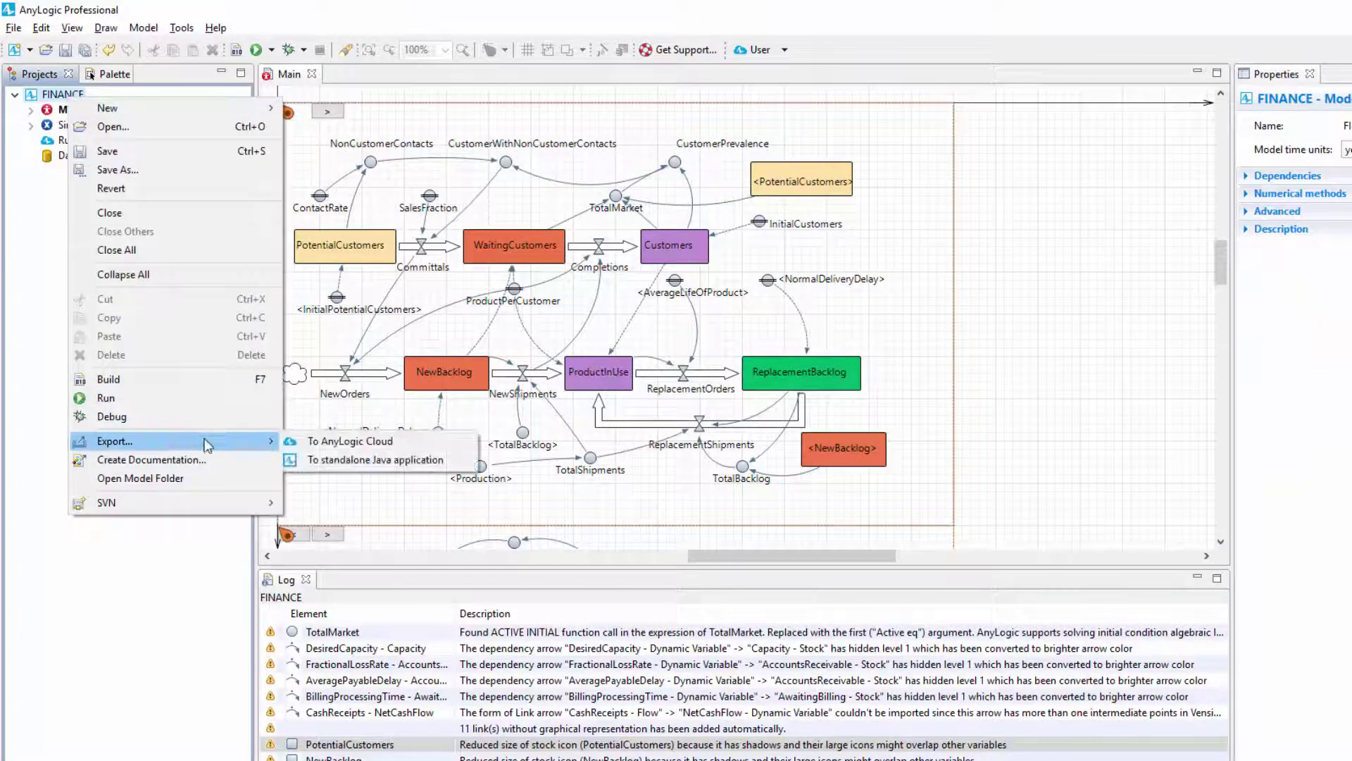
{"action": "left_click", "coordinate": [338, 448]}
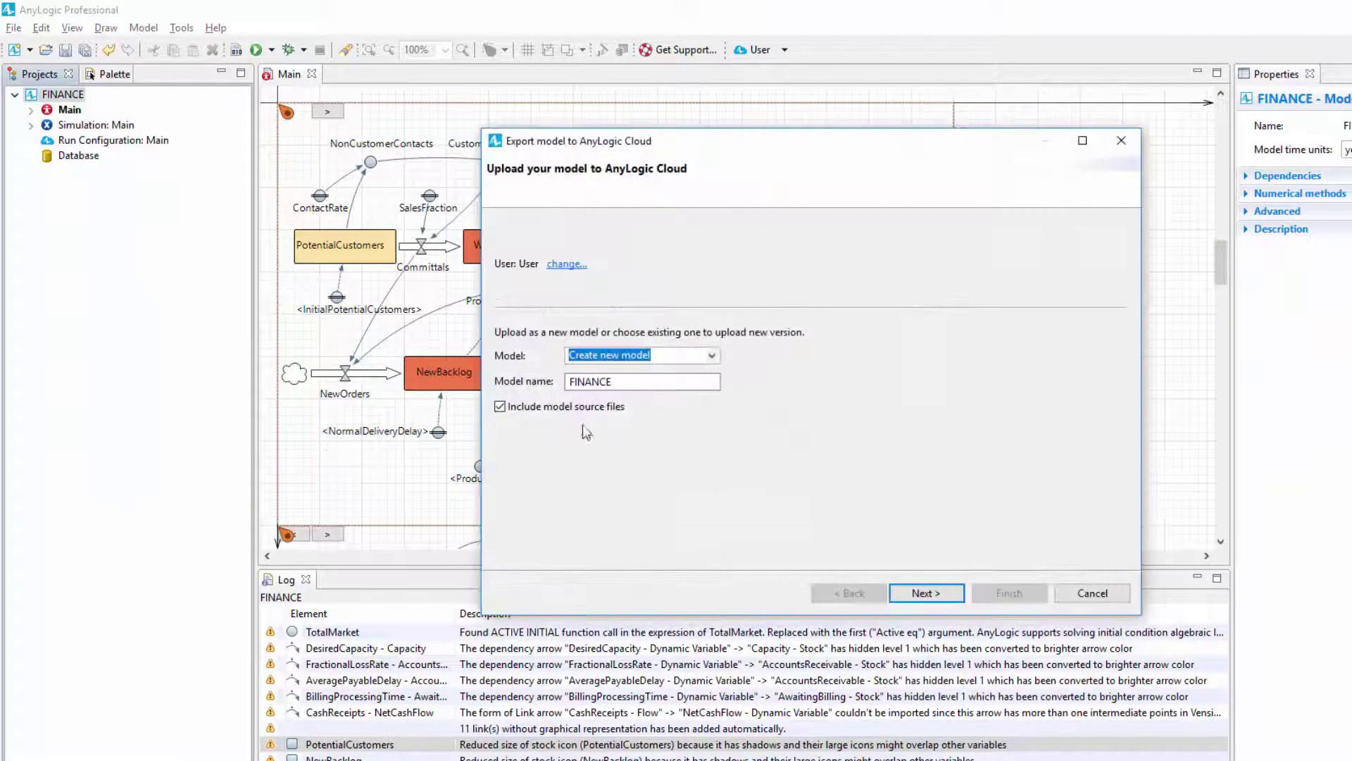
{"action": "left_click", "coordinate": [926, 593]}
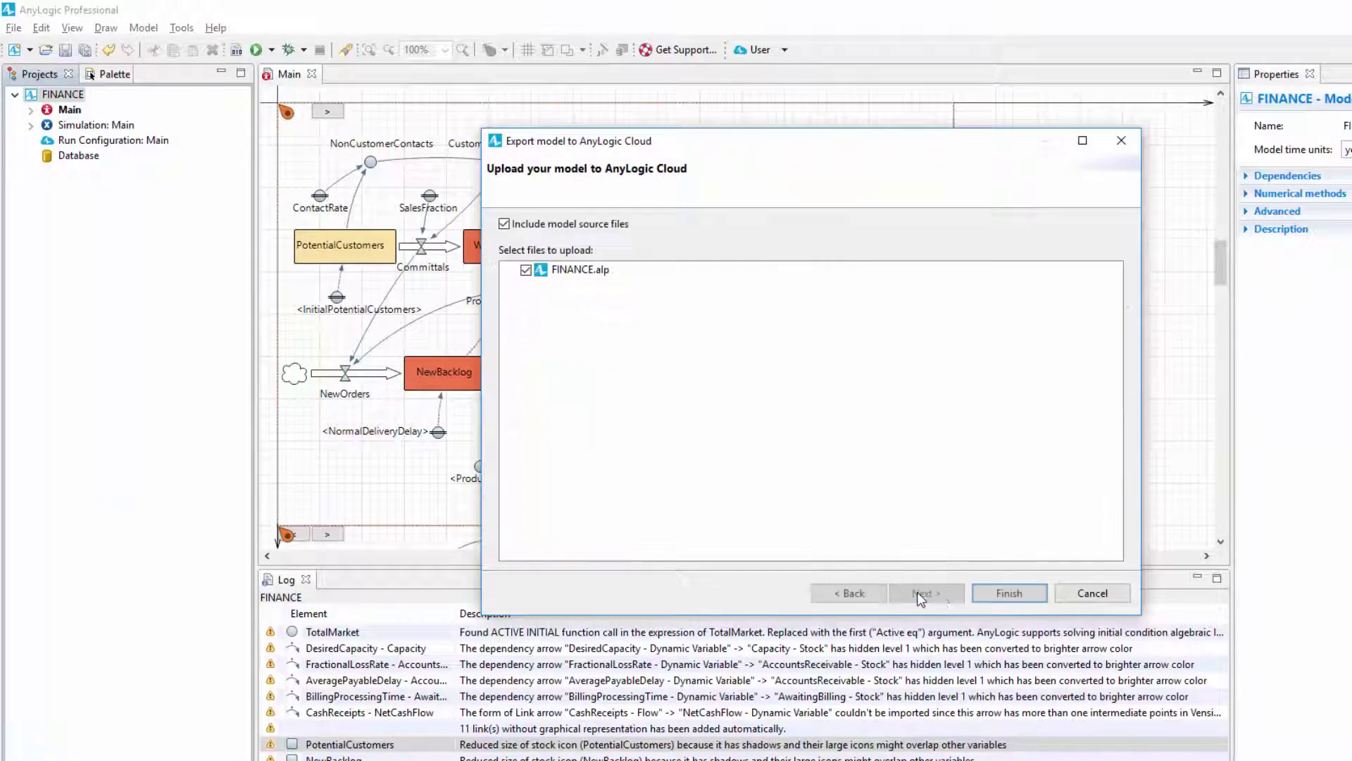
{"action": "left_click", "coordinate": [1009, 593]}
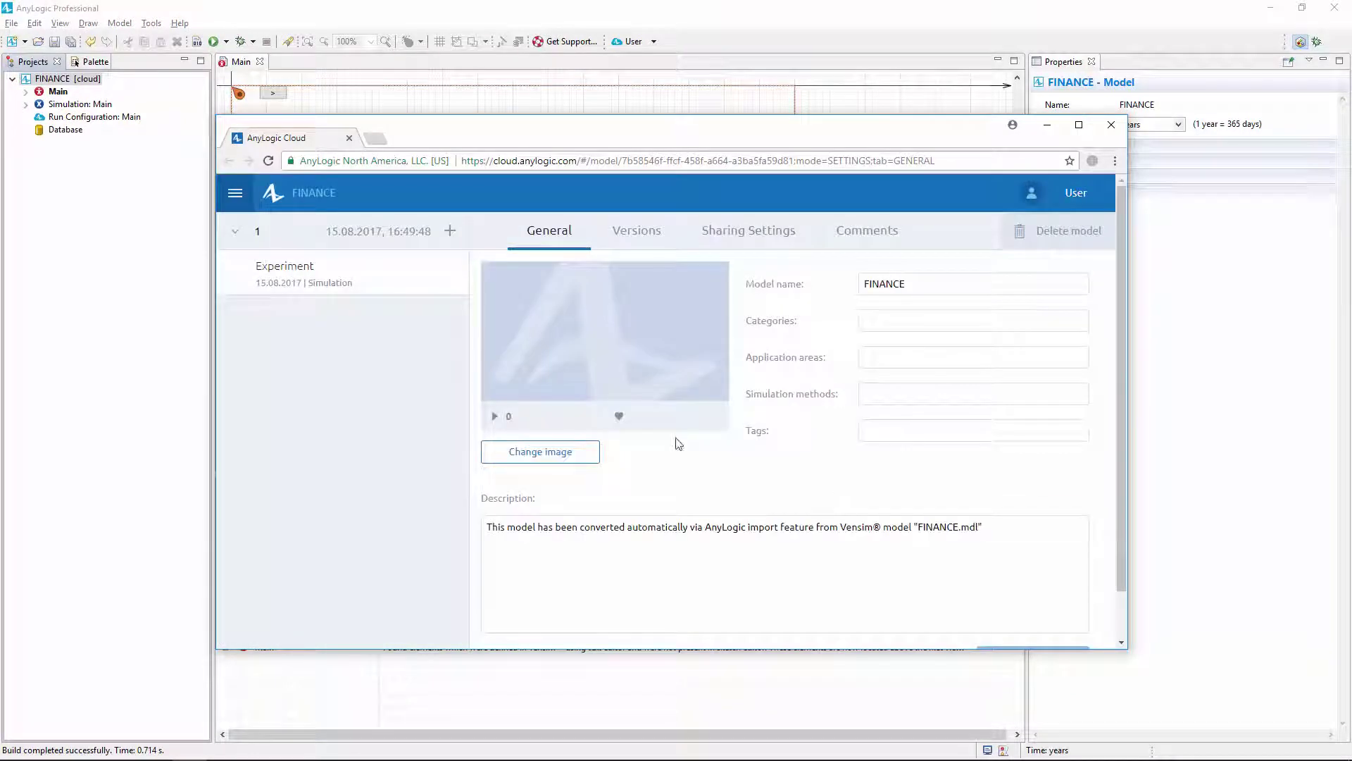
Play the FINANCE experiment's vector animation full screen, then close it.
{"action": "left_click", "coordinate": [396, 267]}
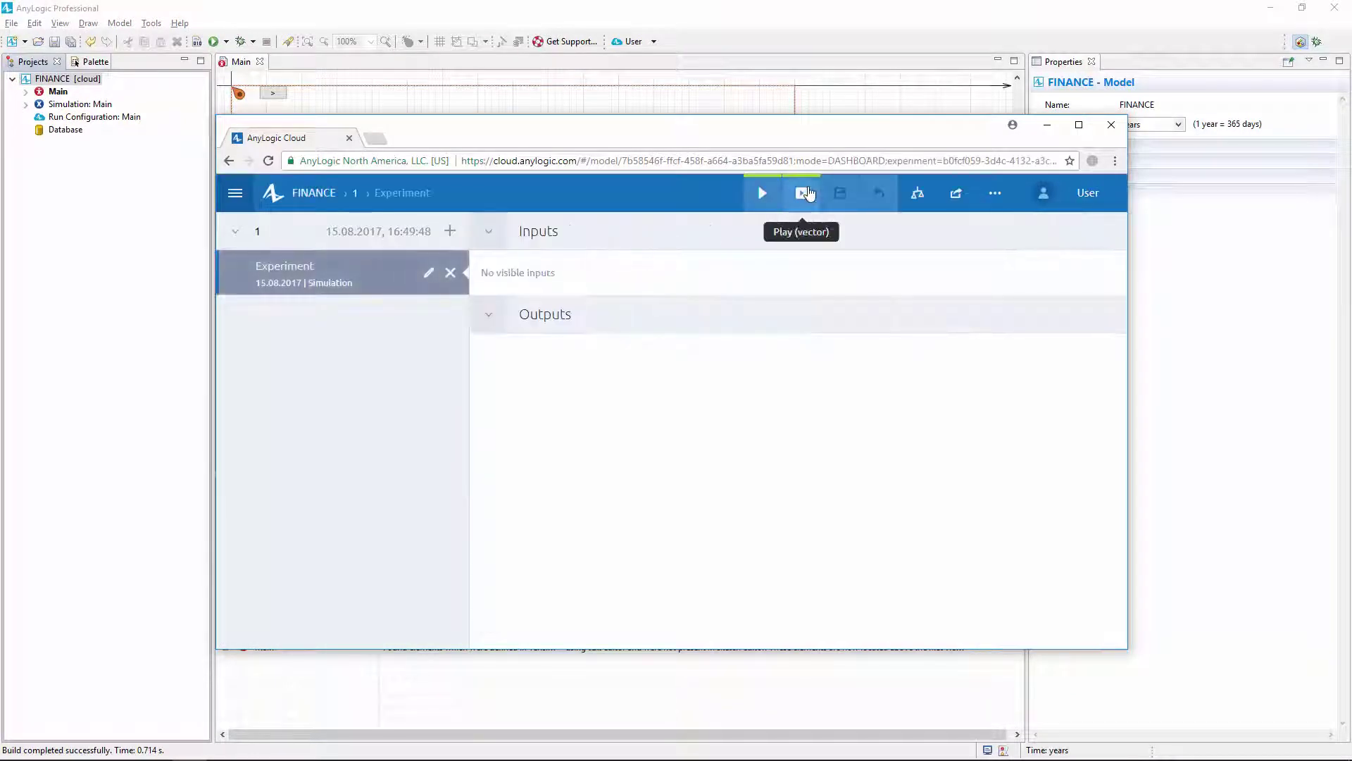
{"action": "left_click", "coordinate": [806, 193]}
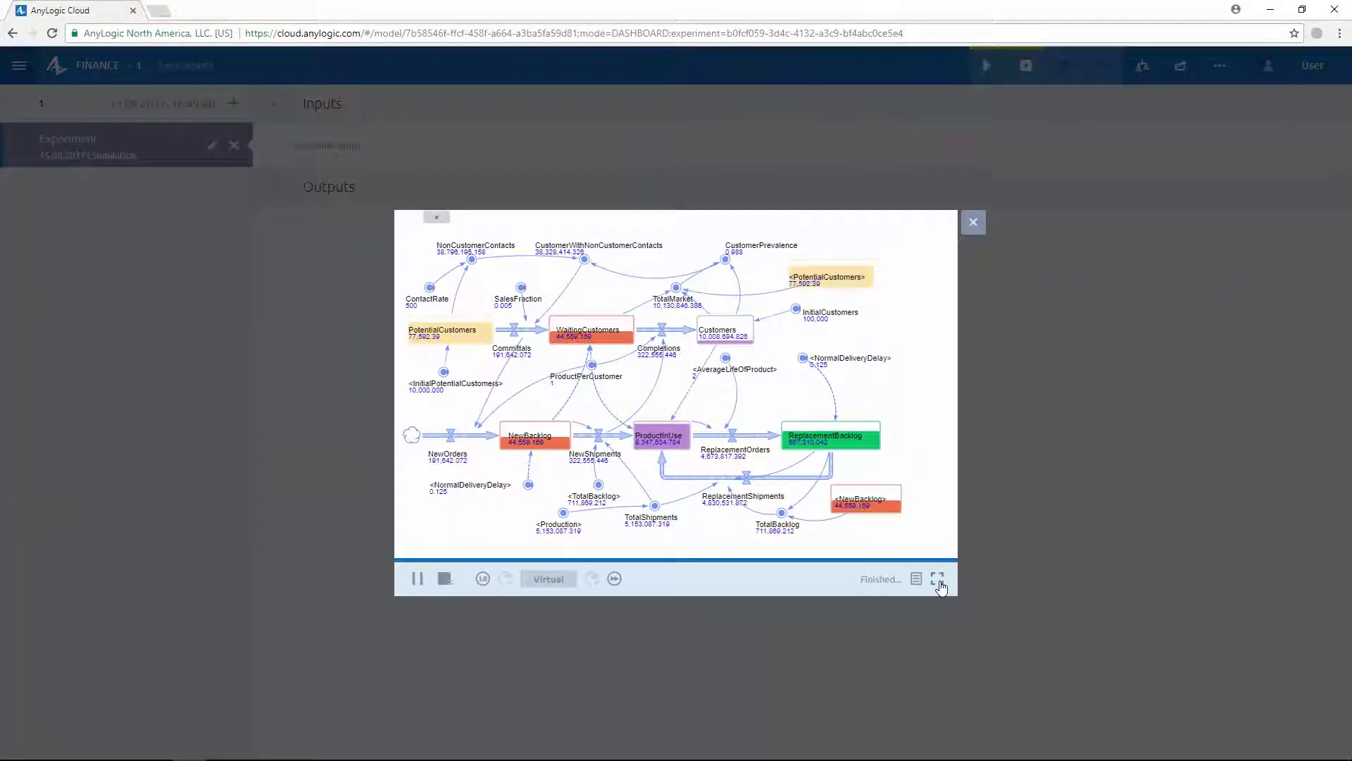
{"action": "left_click", "coordinate": [937, 578]}
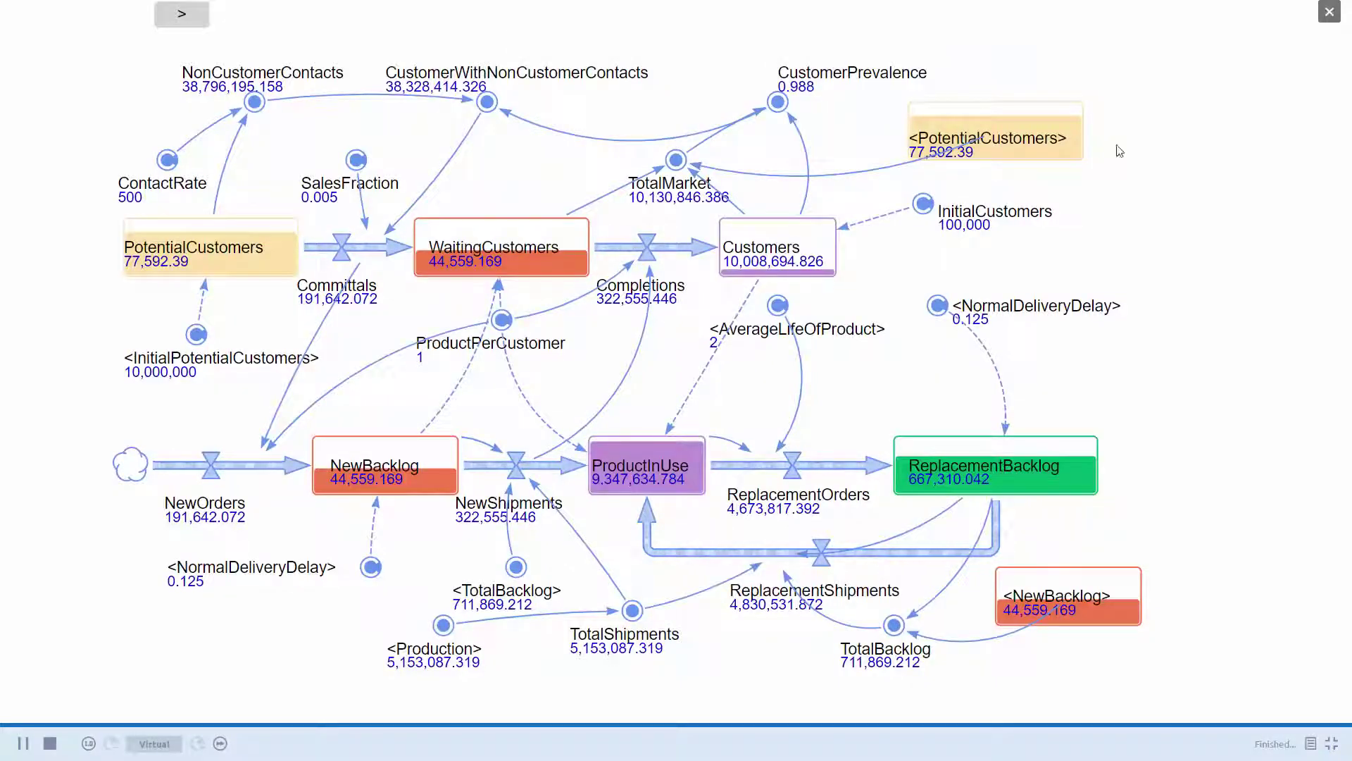
{"action": "left_click", "coordinate": [1330, 12]}
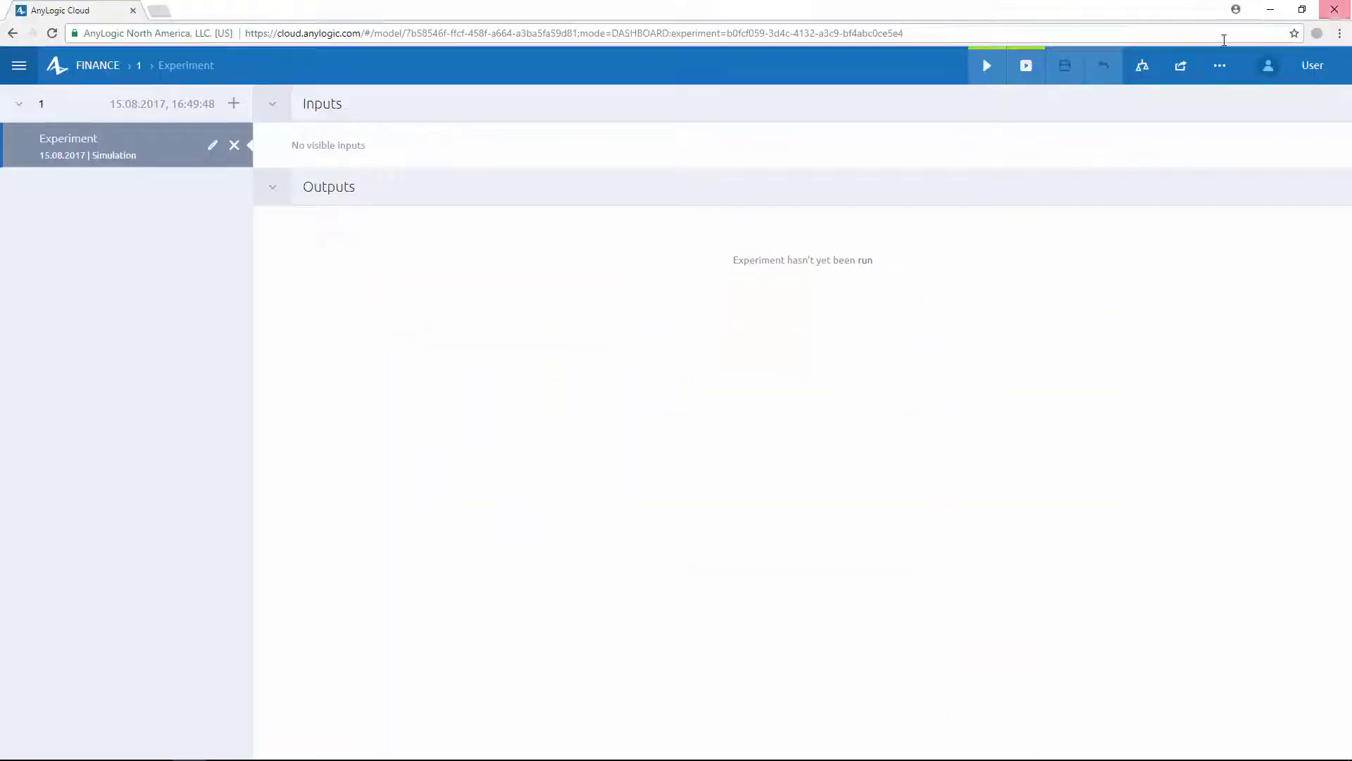
Publish FINANCE from the Sharing Settings tab of its cloud model page.
{"action": "left_click", "coordinate": [96, 66]}
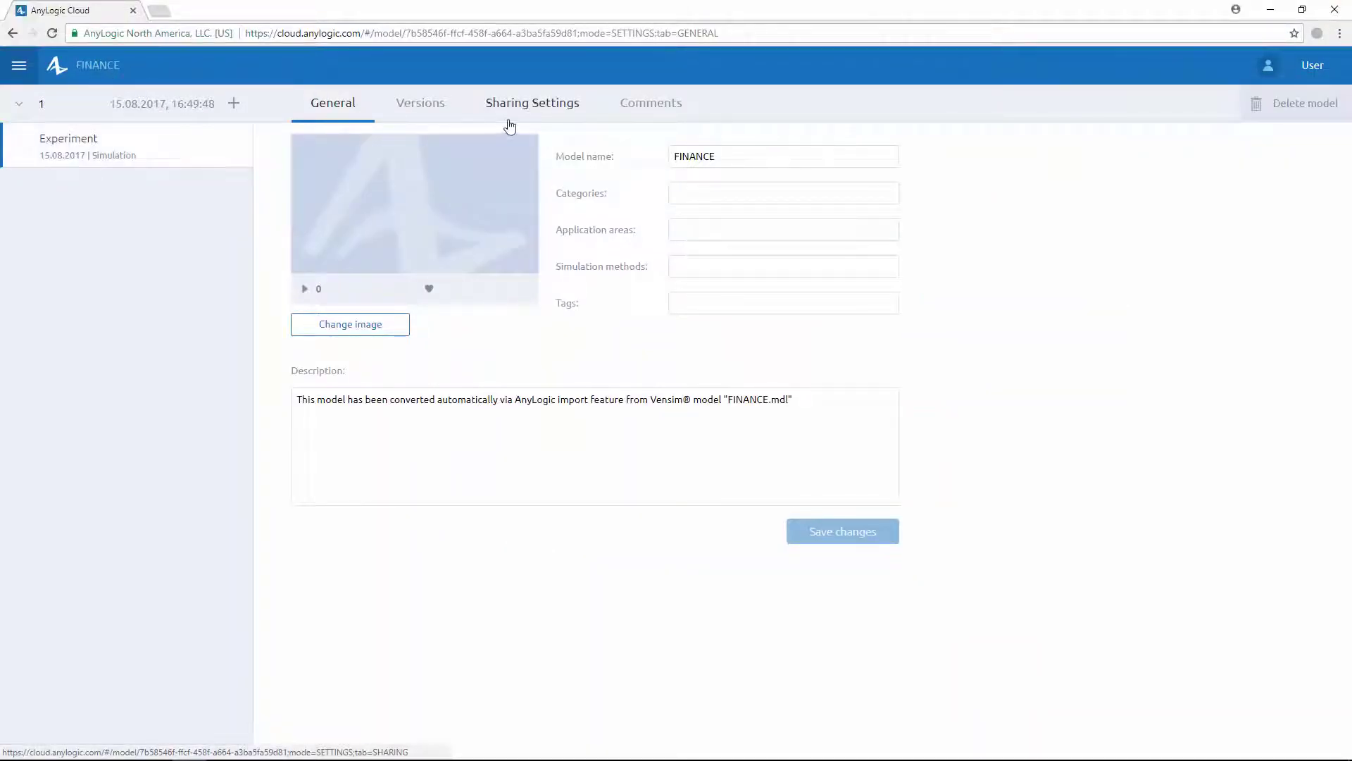
{"action": "left_click", "coordinate": [531, 103]}
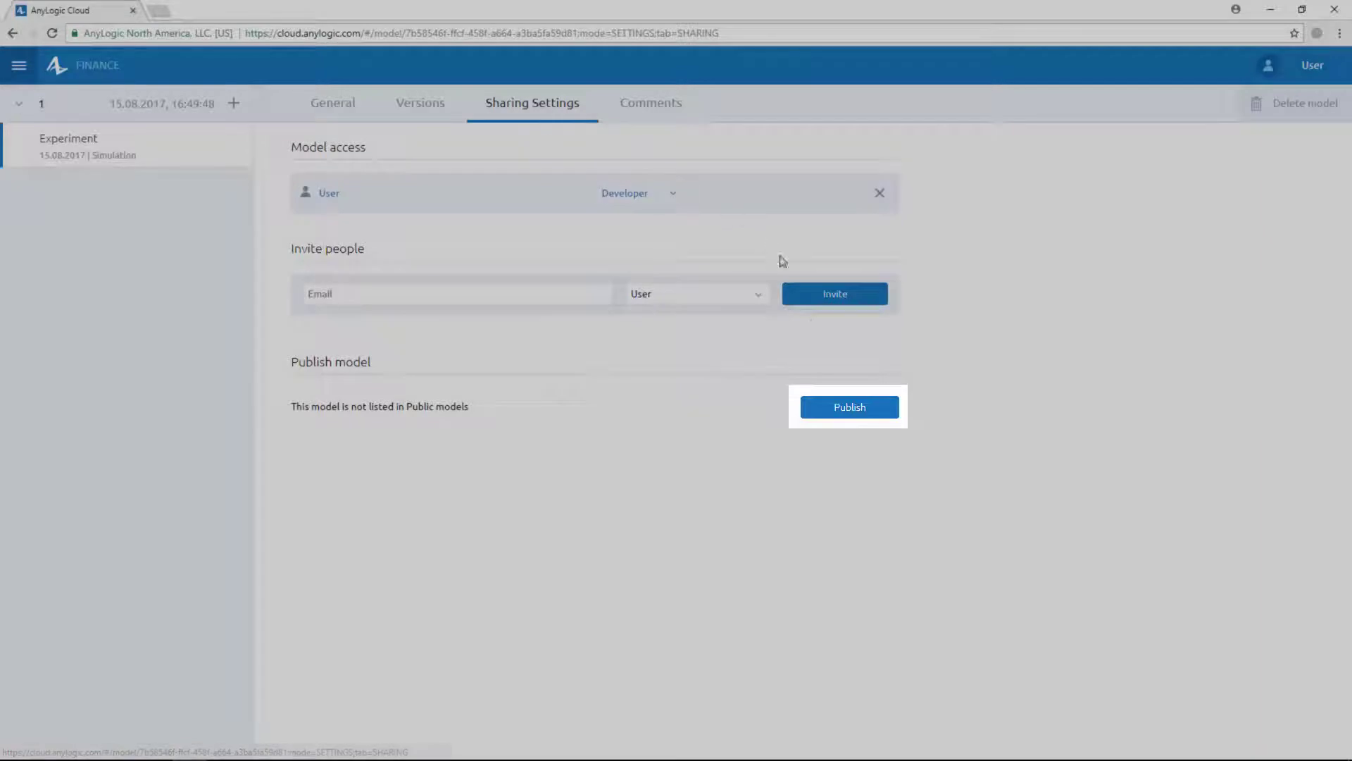
{"action": "left_click", "coordinate": [885, 406]}
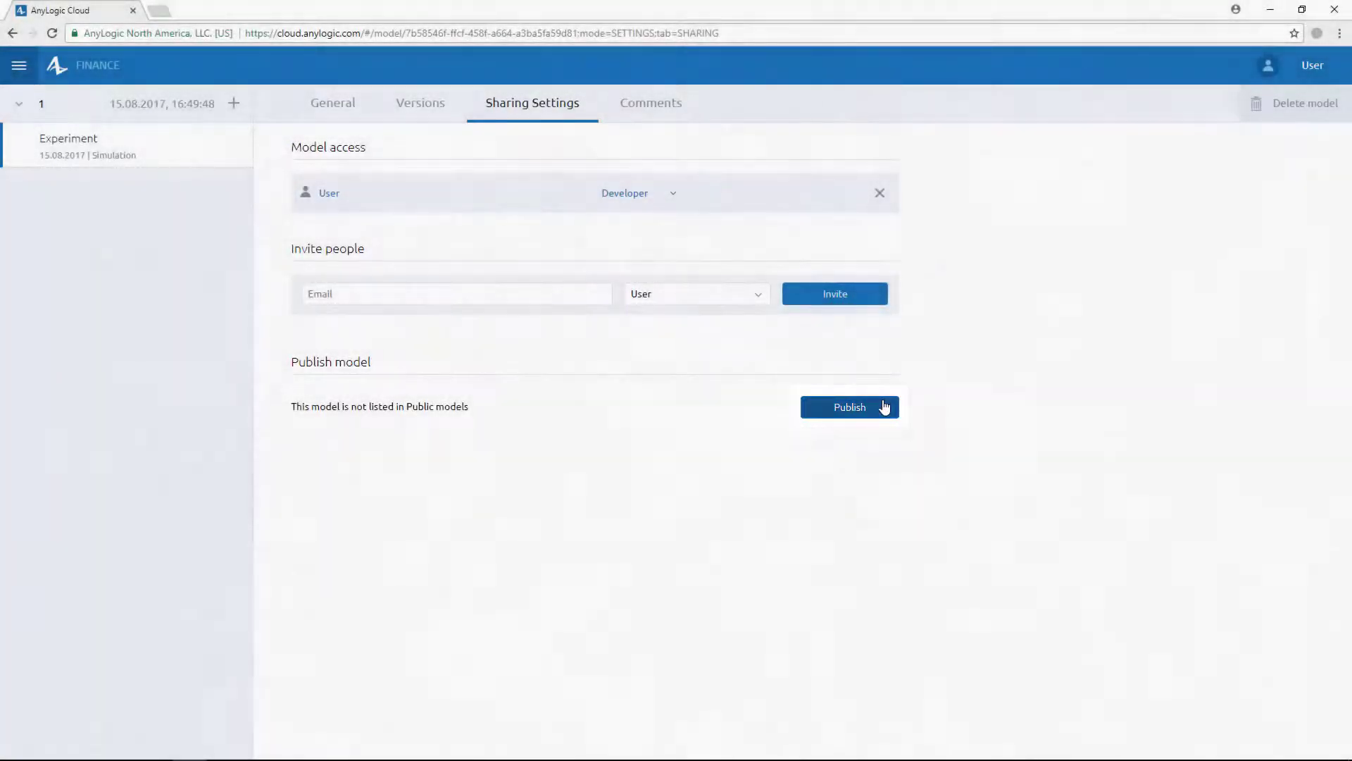